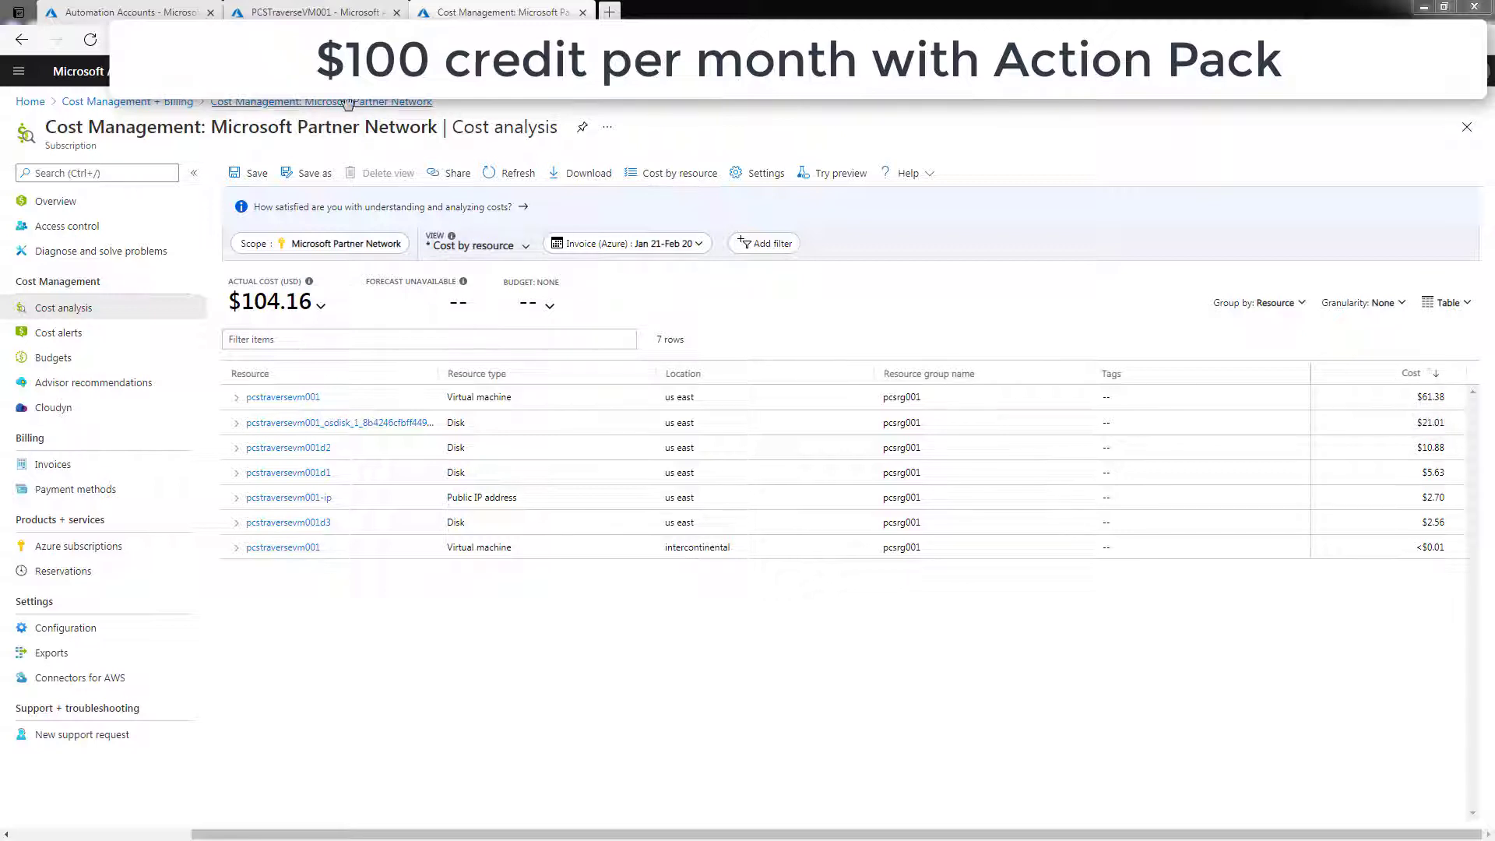
# Step: Compare the available sizes of PCSTraverseVM001 with their monthly costs, finishing on the virtual machine's overview
pyautogui.click(286, 13)
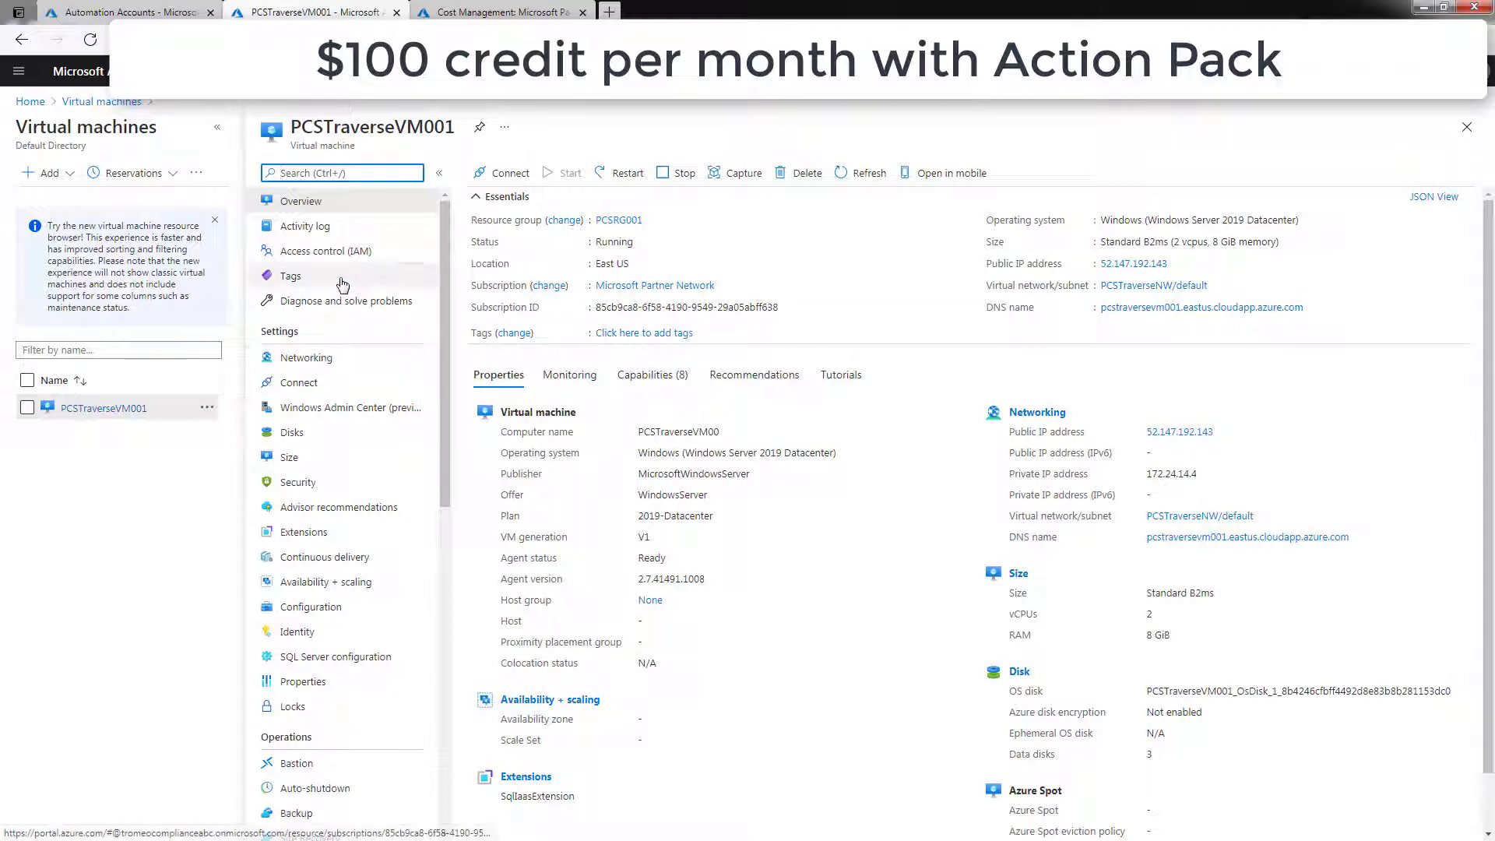
pyautogui.click(296, 454)
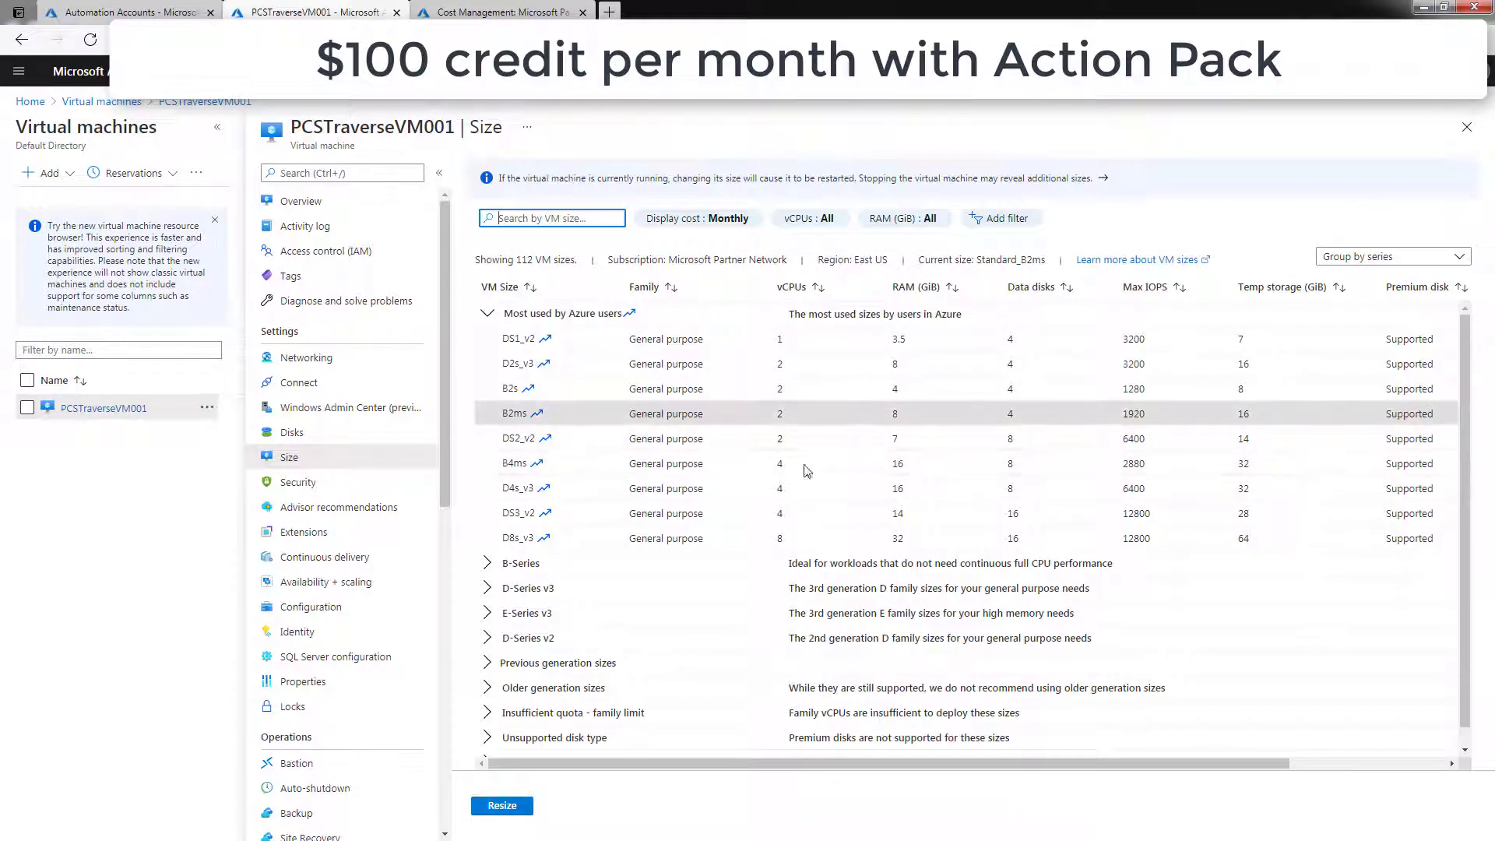
pyautogui.moveTo(1217, 766); pyautogui.dragTo(1478, 788)
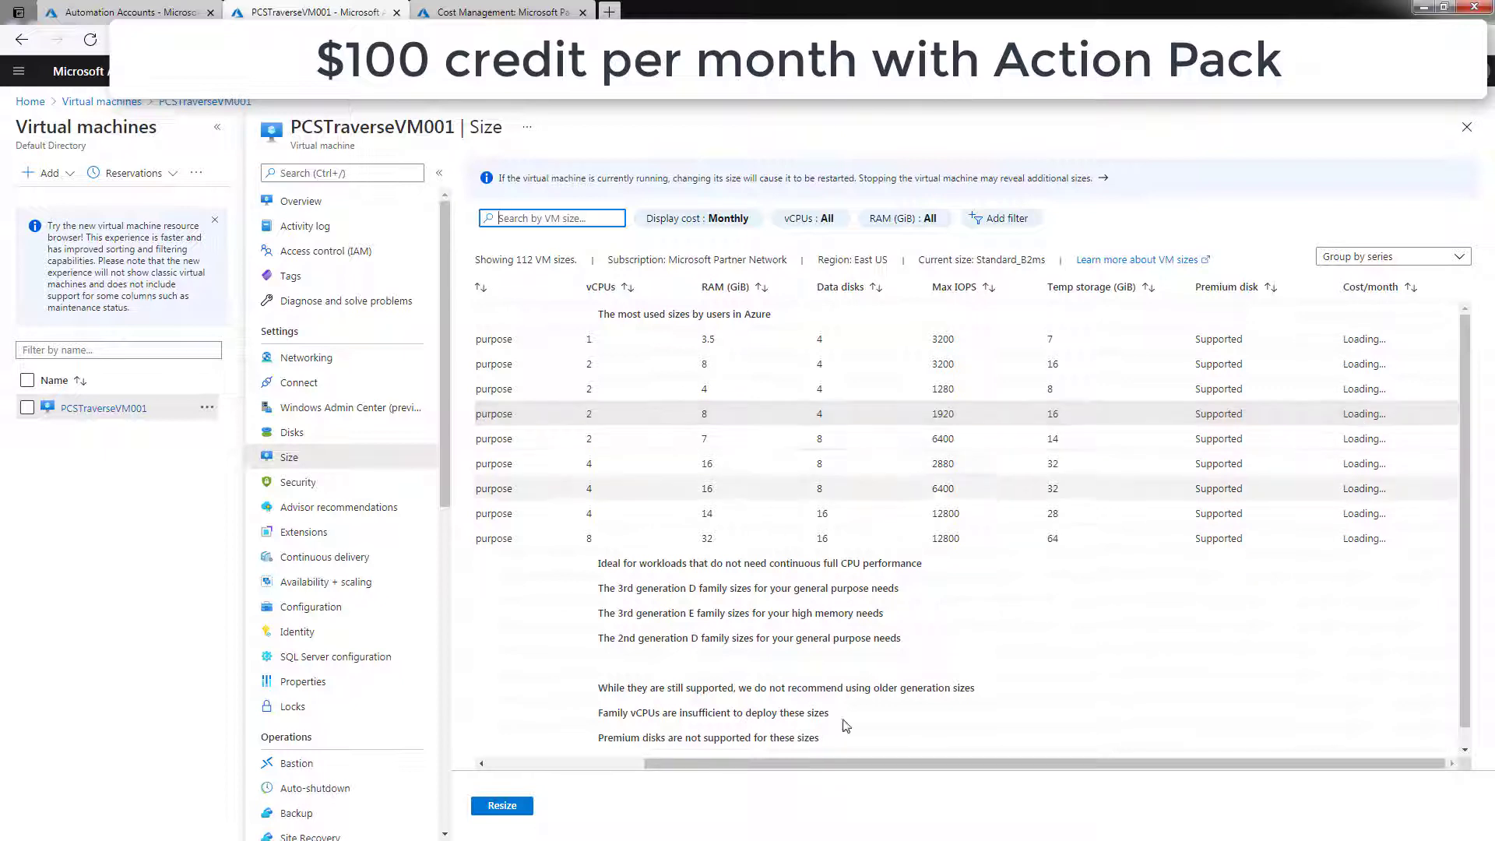
pyautogui.moveTo(822, 764); pyautogui.dragTo(664, 761)
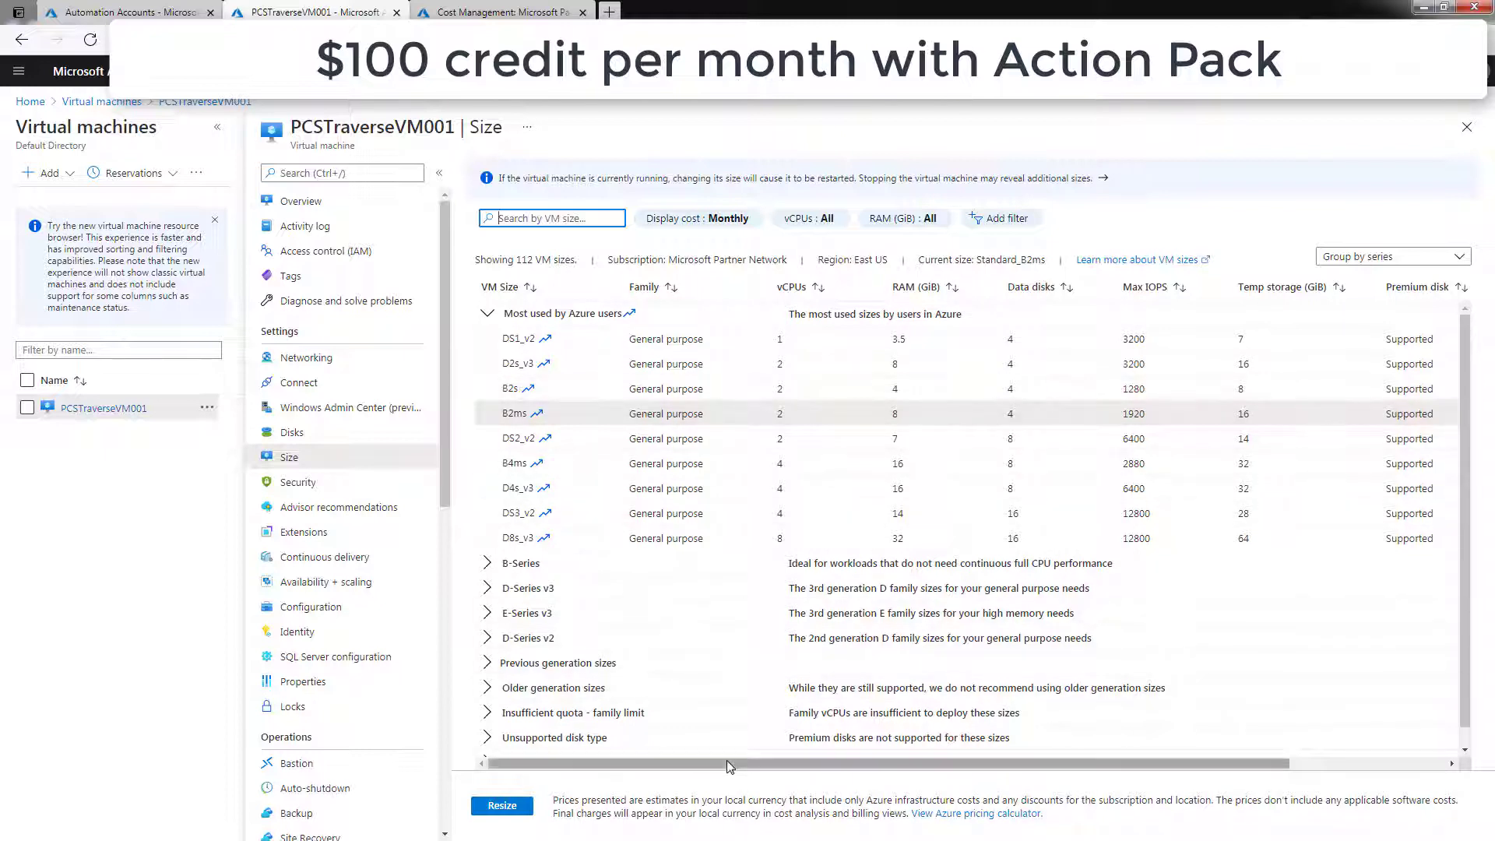
pyautogui.moveTo(727, 761); pyautogui.dragTo(1030, 771)
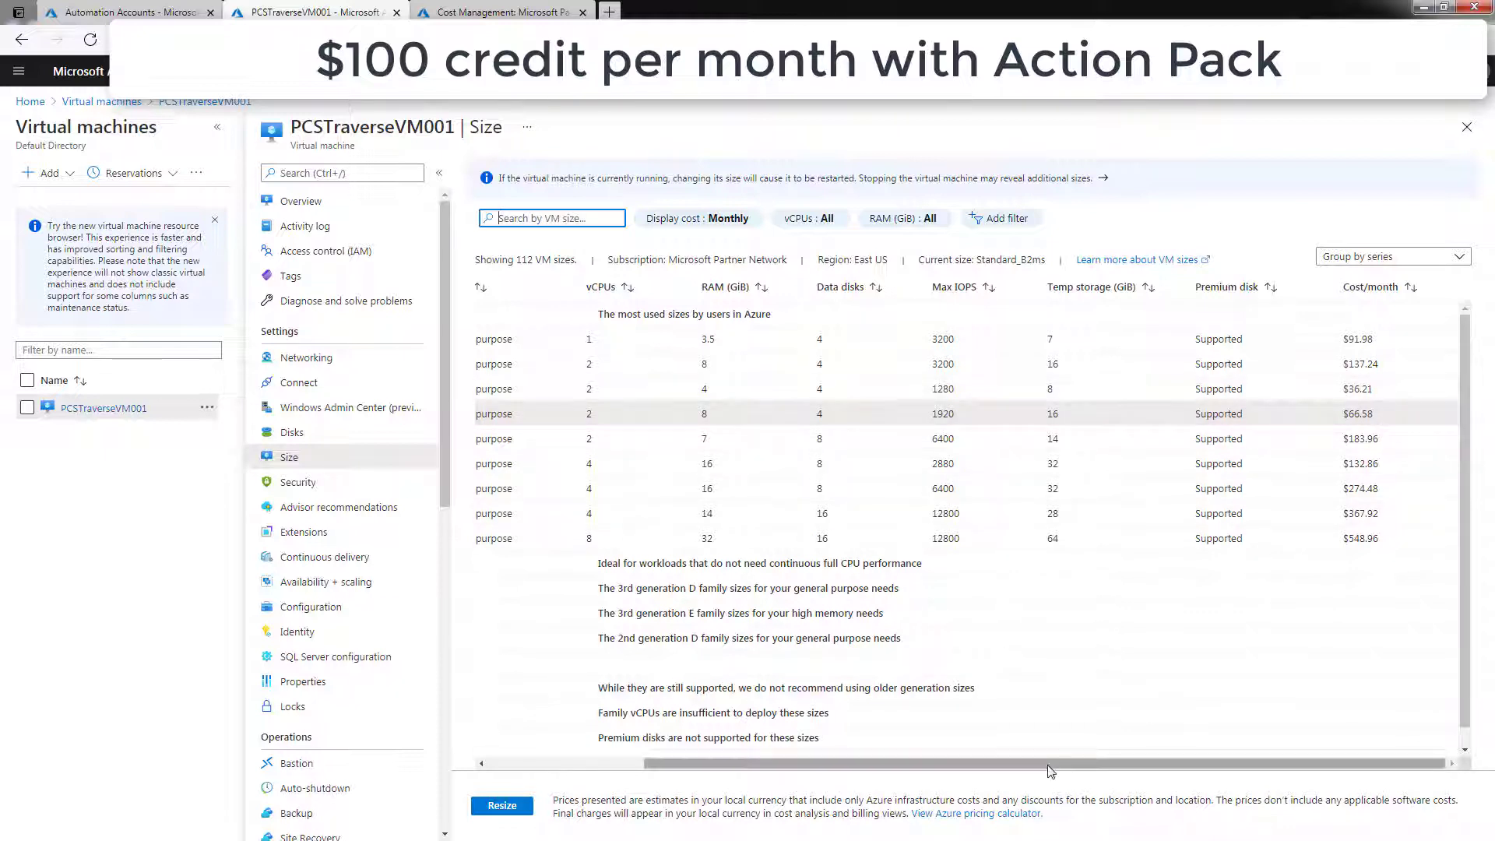
pyautogui.moveTo(1050, 769); pyautogui.dragTo(895, 769)
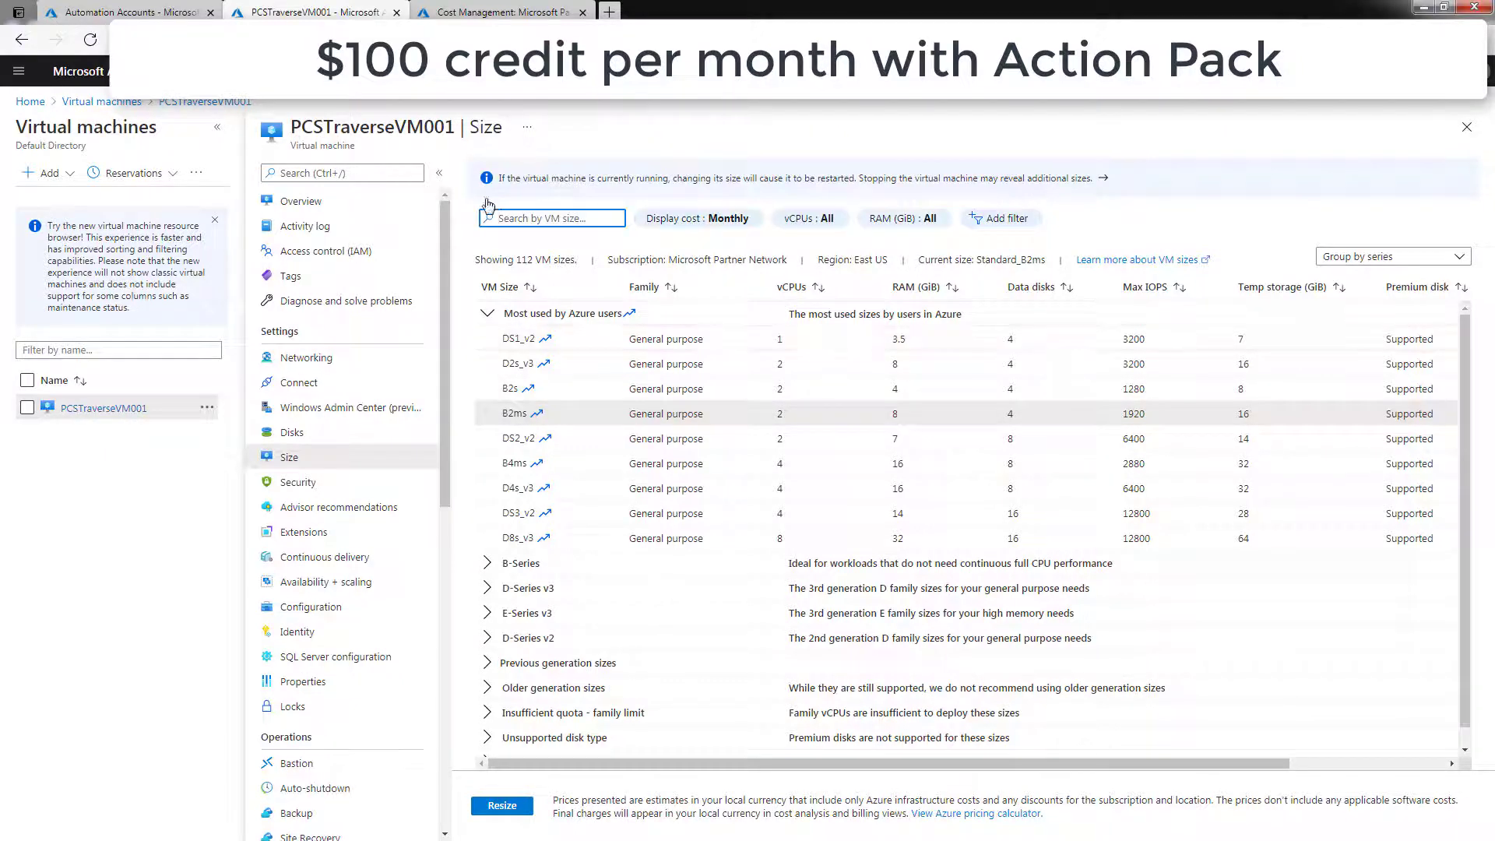
pyautogui.click(296, 201)
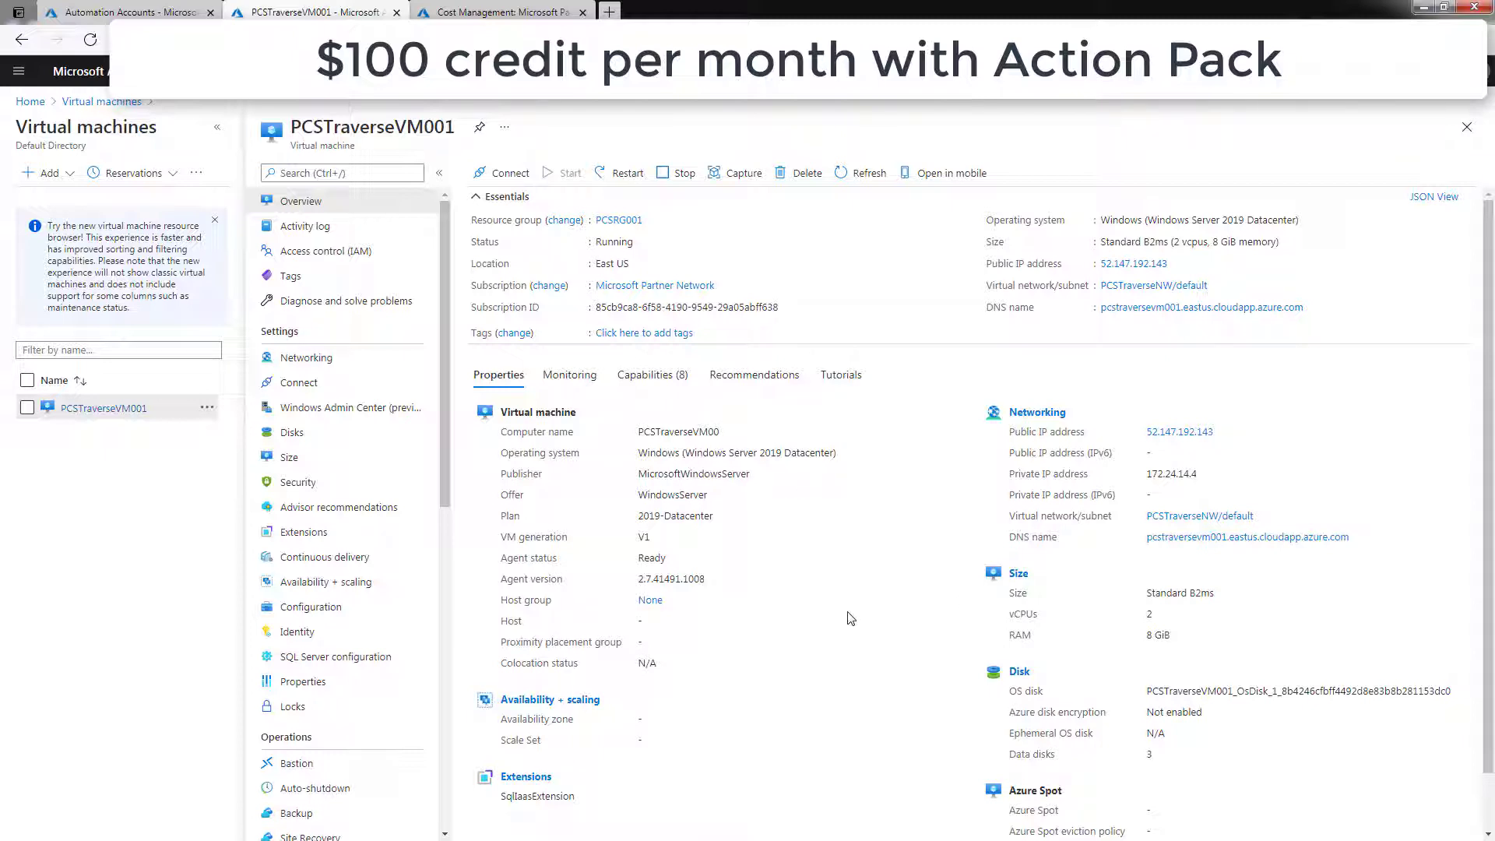
# Step: Show the Microsoft Partner Network subscription's accumulated costs for Feb 21-Mar 20 and open the date range choices
pyautogui.click(497, 13)
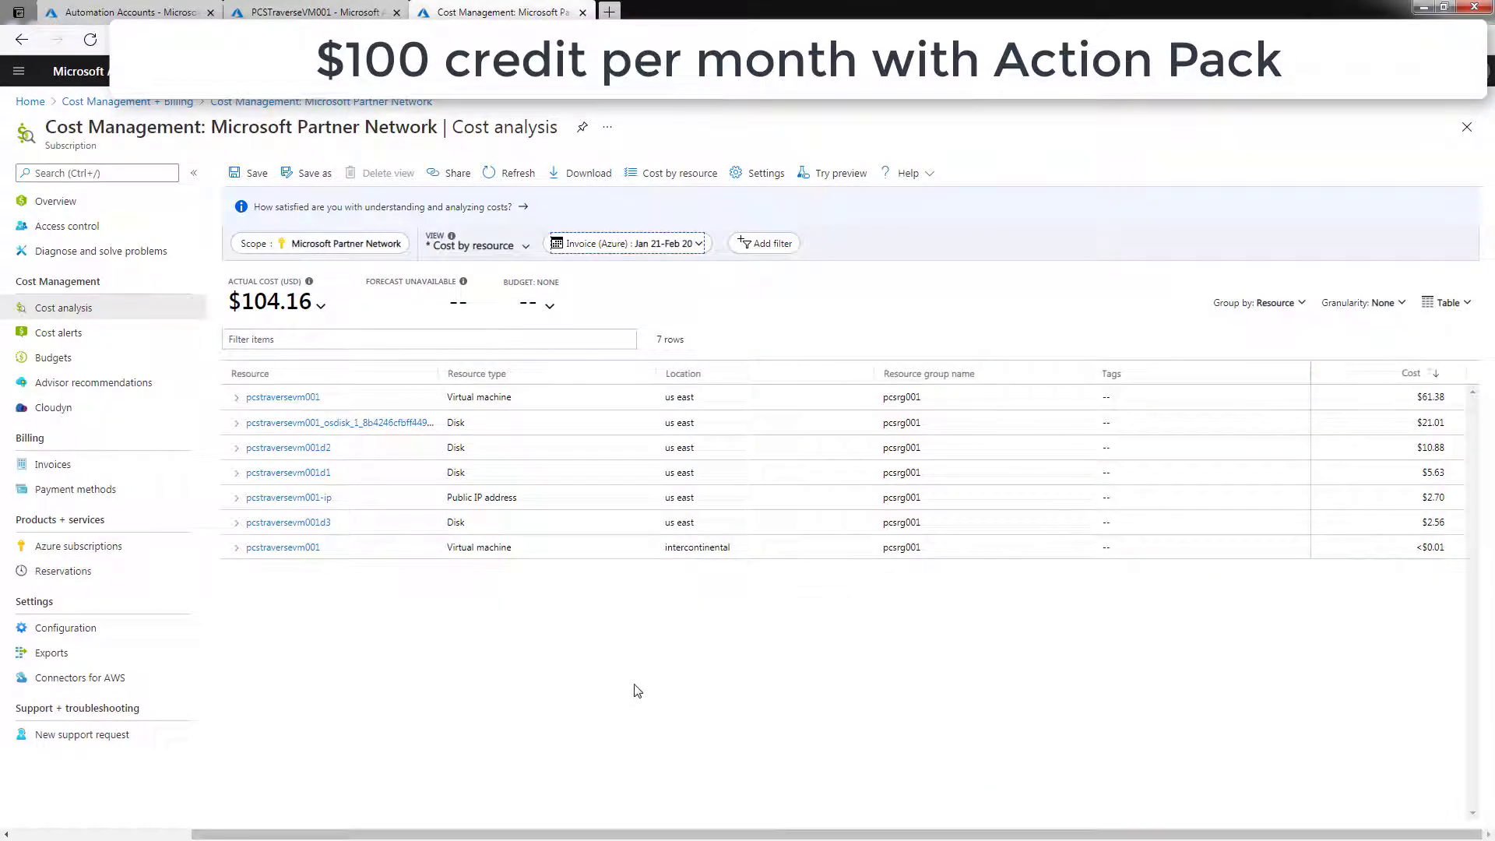
pyautogui.click(531, 255)
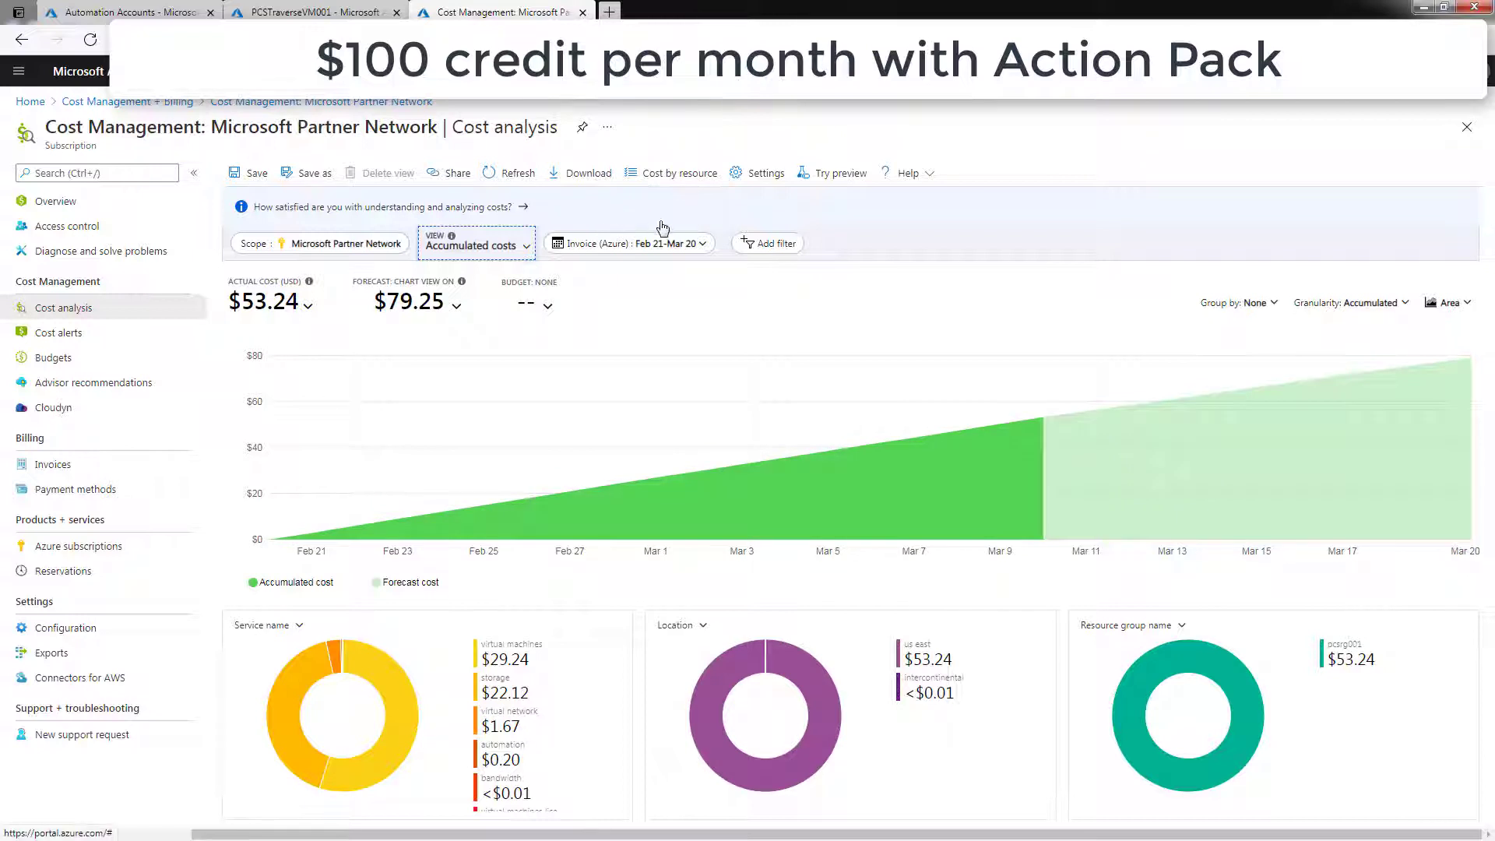
pyautogui.click(701, 244)
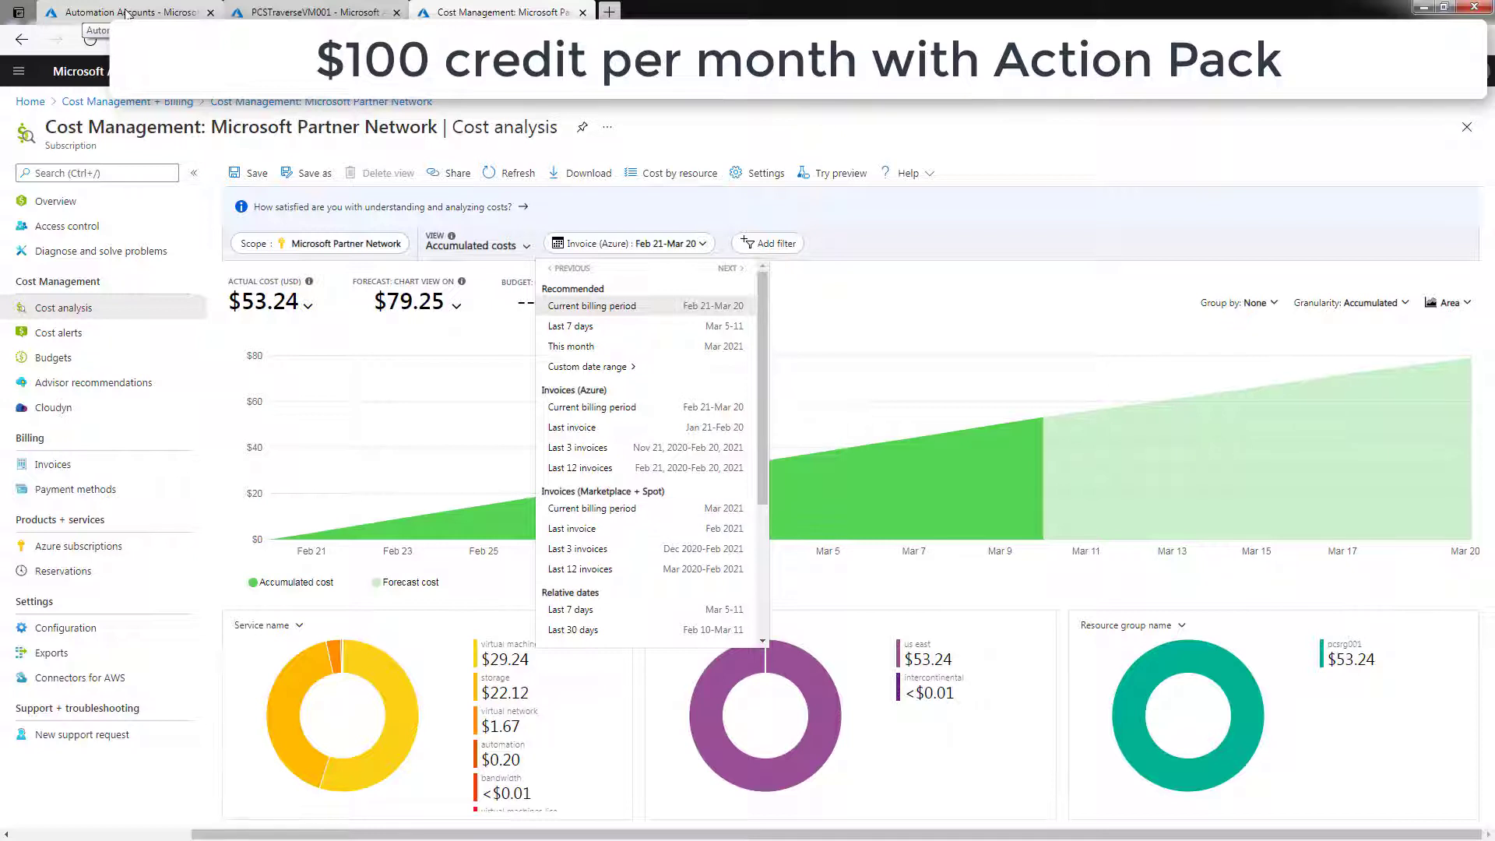
# Step: Check the schedule of the downsizevm runbook in the resizevms automation account
pyautogui.click(127, 13)
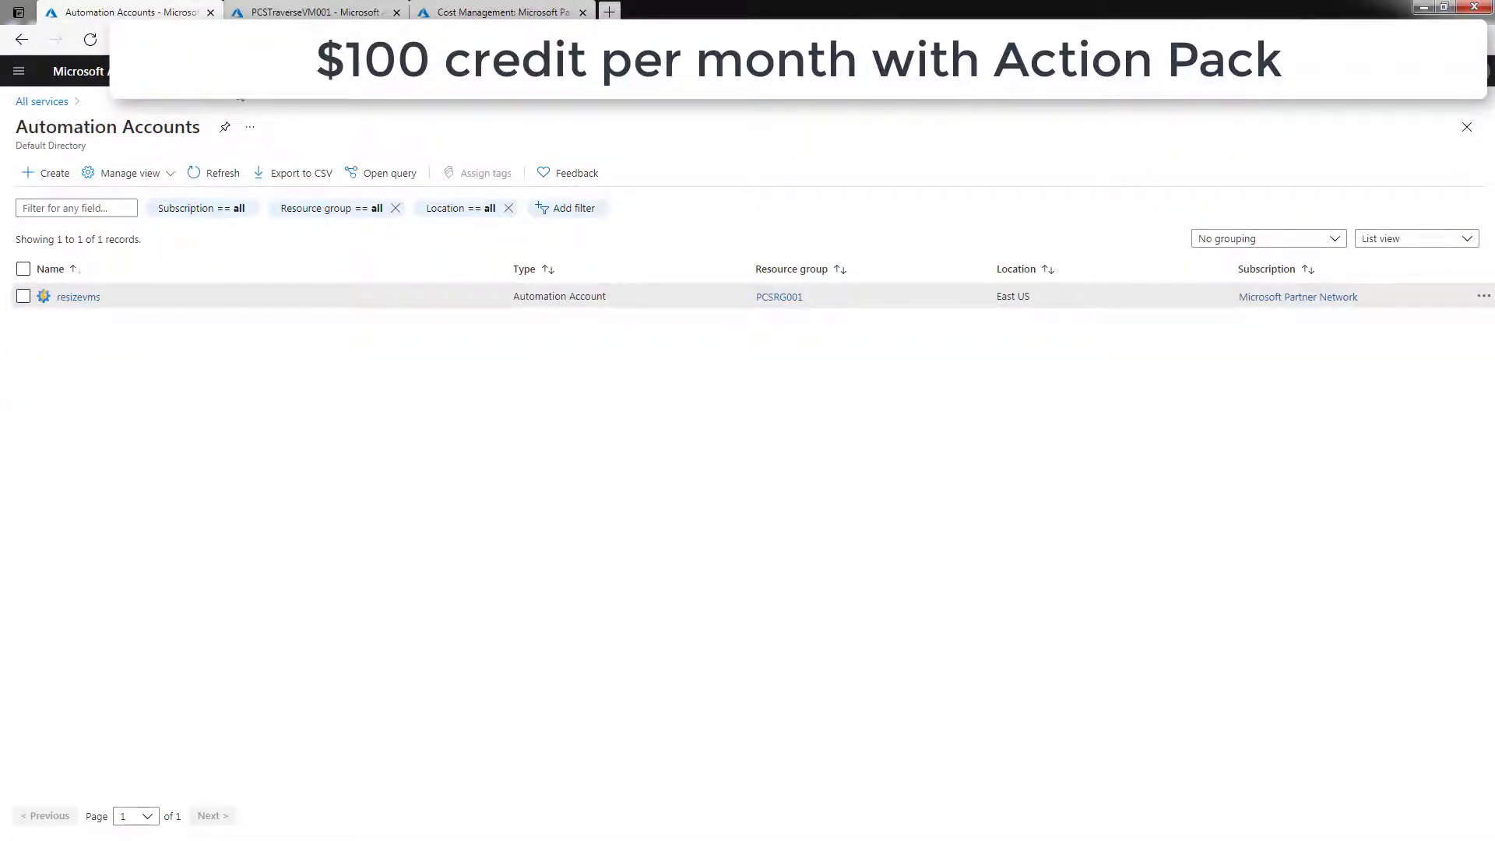
pyautogui.click(82, 297)
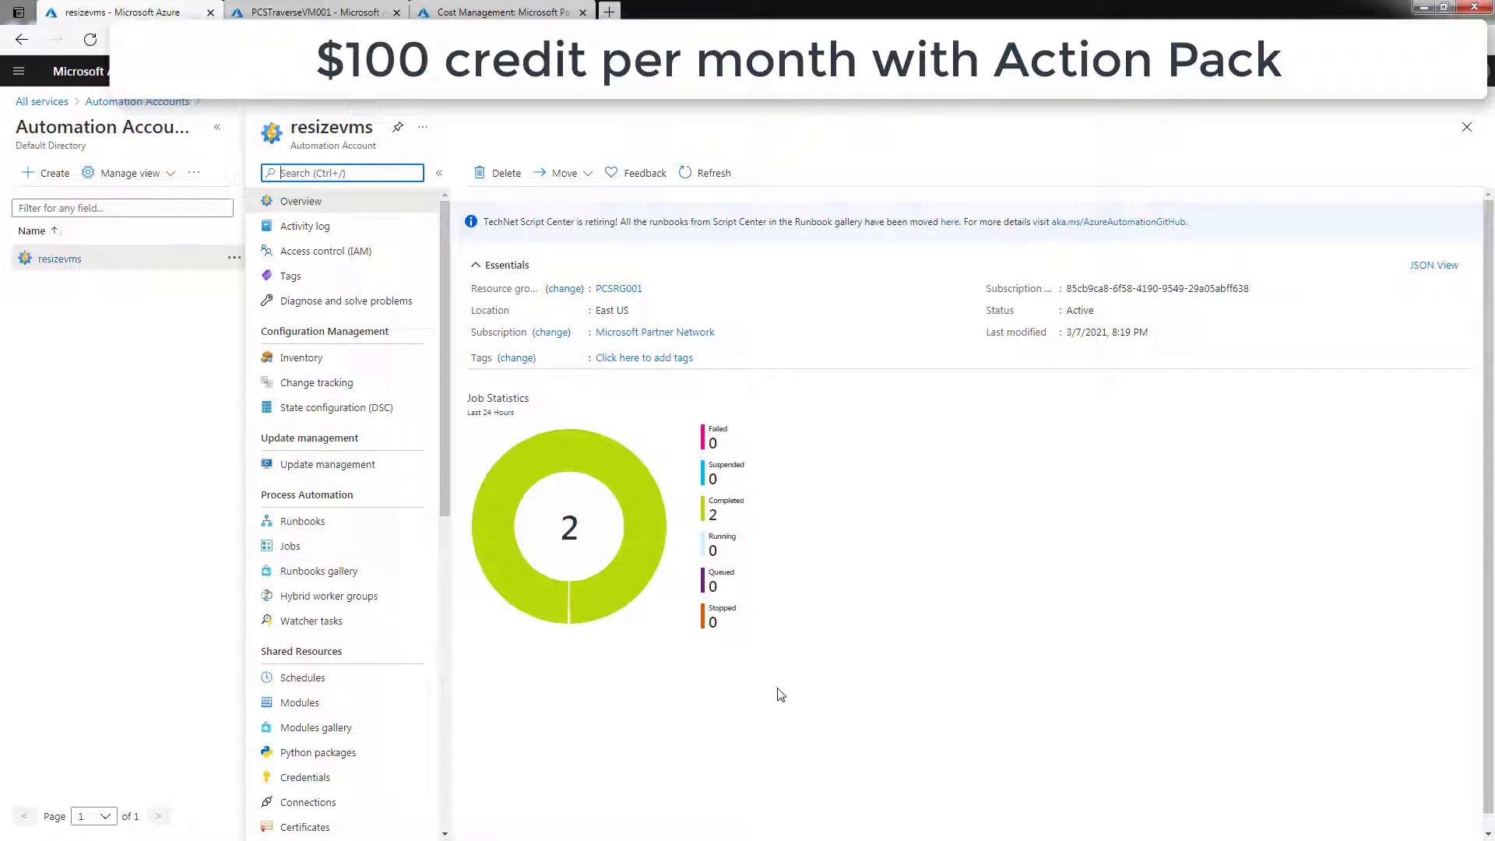
pyautogui.click(314, 530)
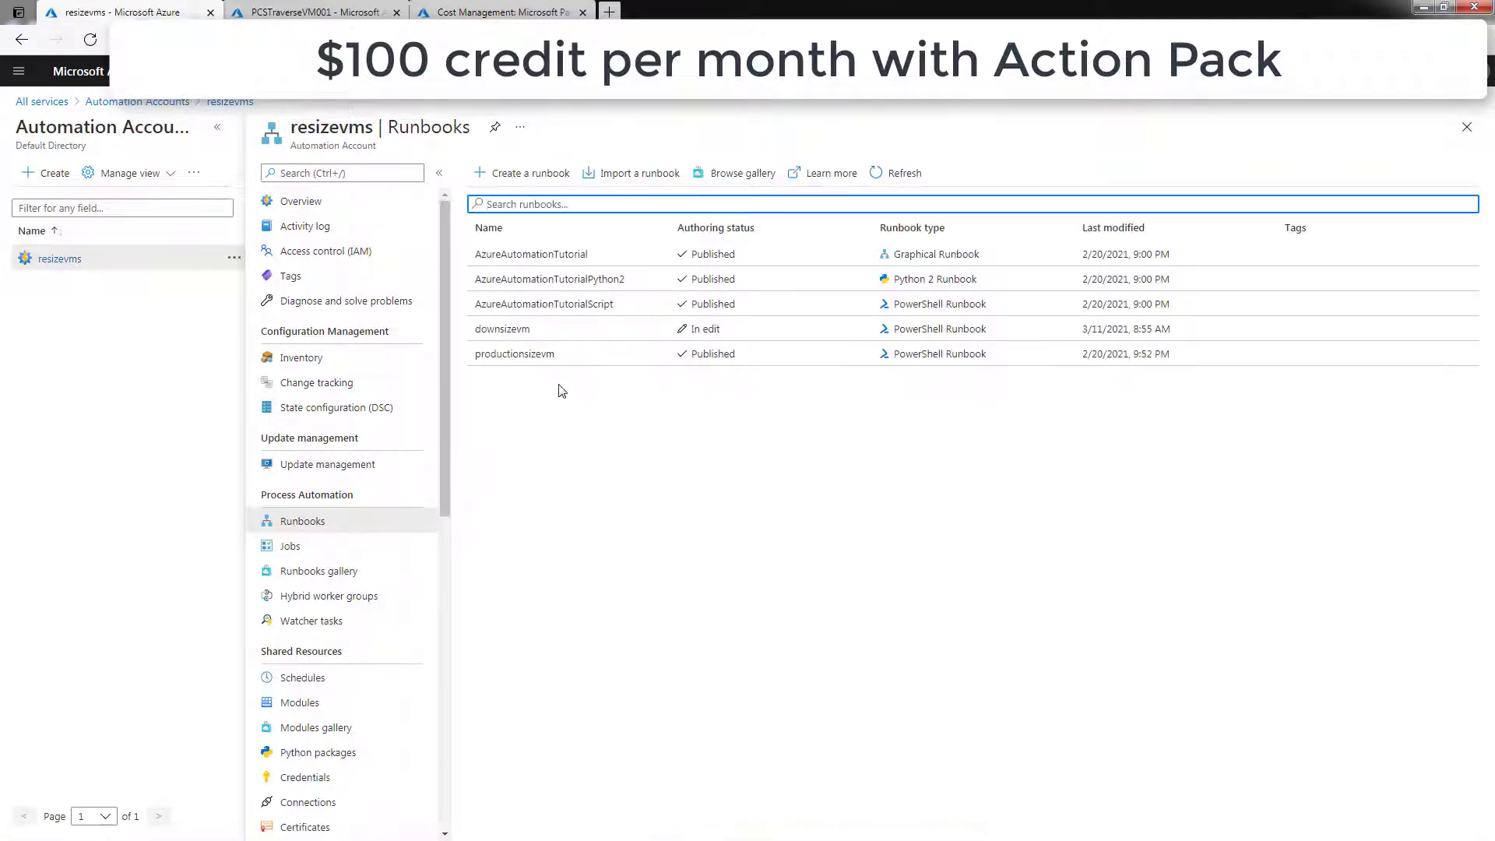
pyautogui.click(505, 336)
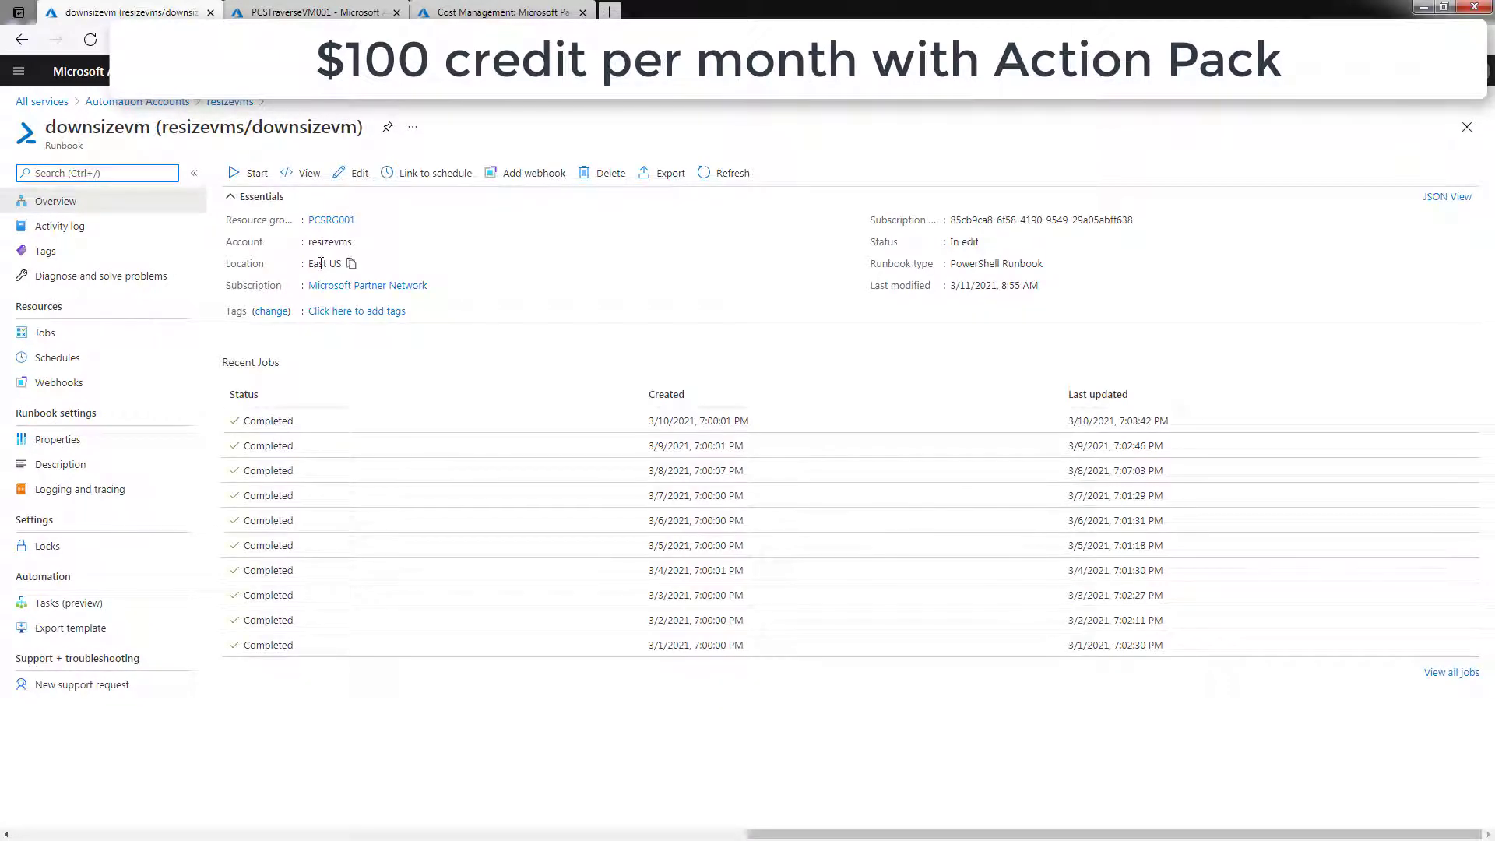
pyautogui.click(57, 357)
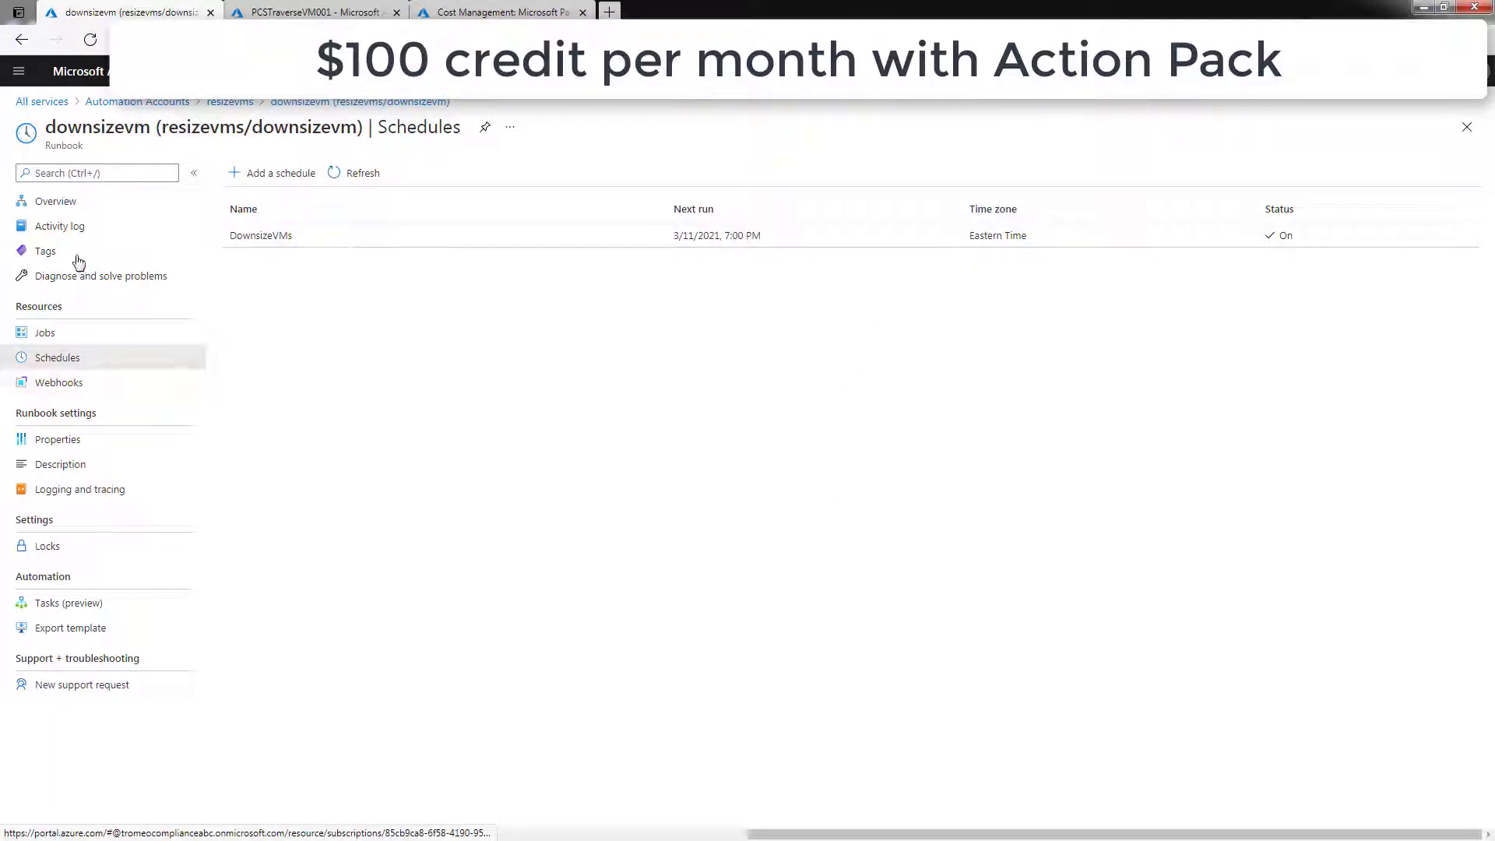
# Step: Open the downsizevm script in the editor to review its VM size line and revert the runbook to its published version
pyautogui.click(56, 202)
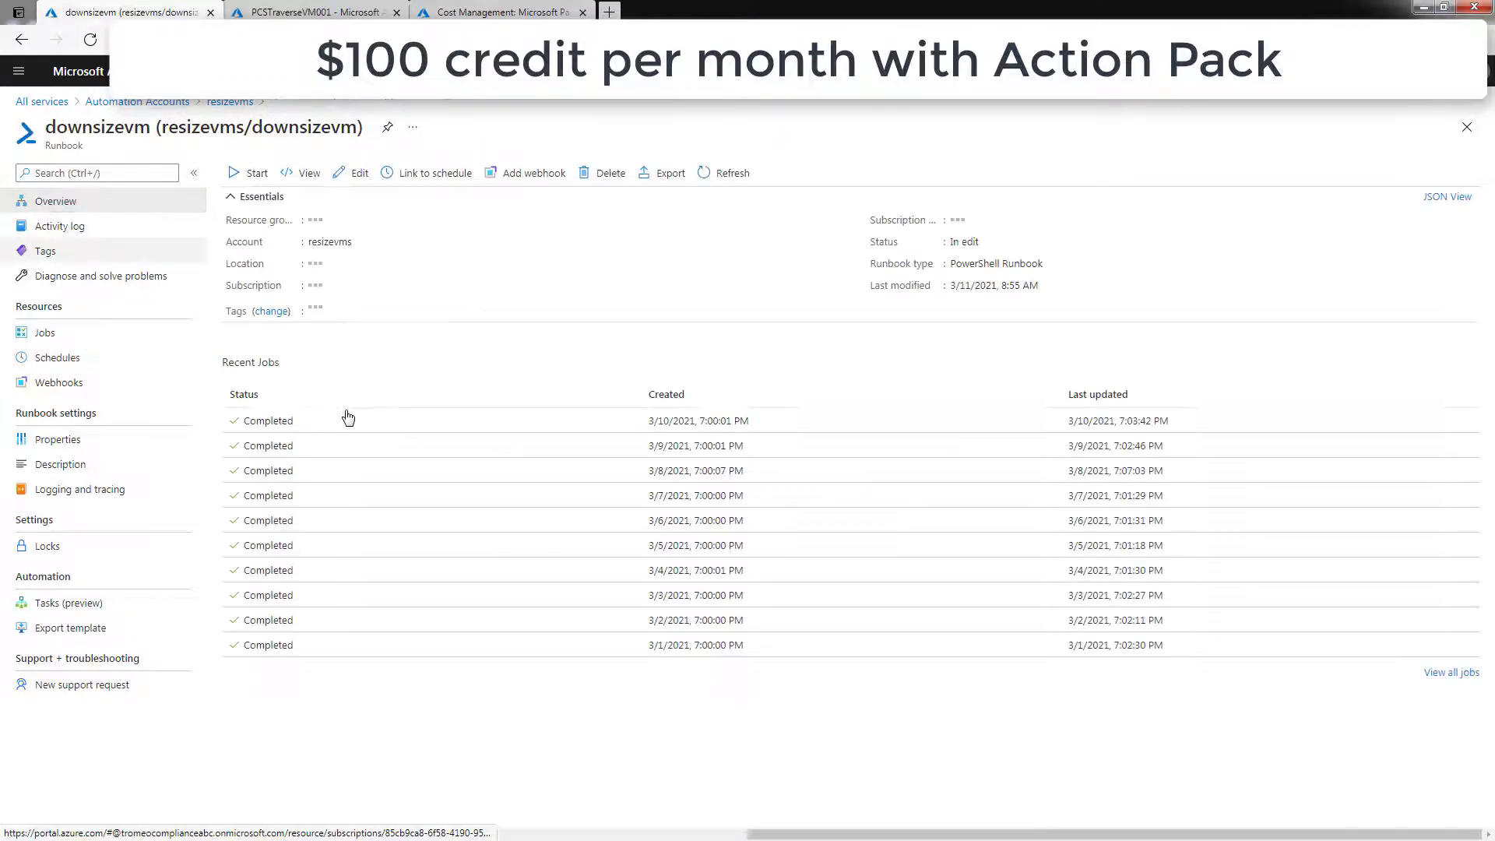
pyautogui.click(352, 175)
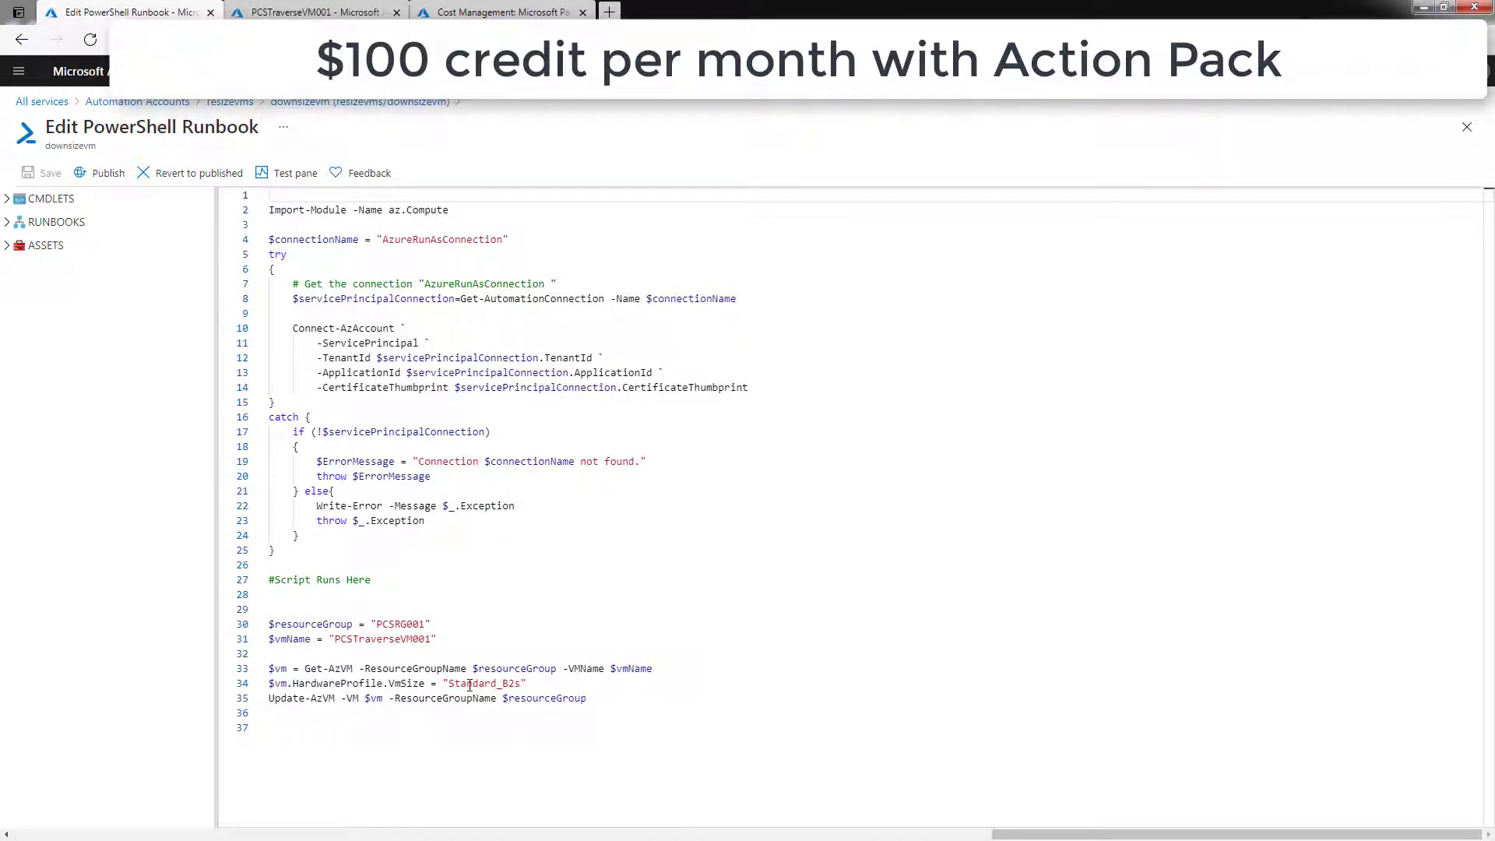
pyautogui.click(801, 683)
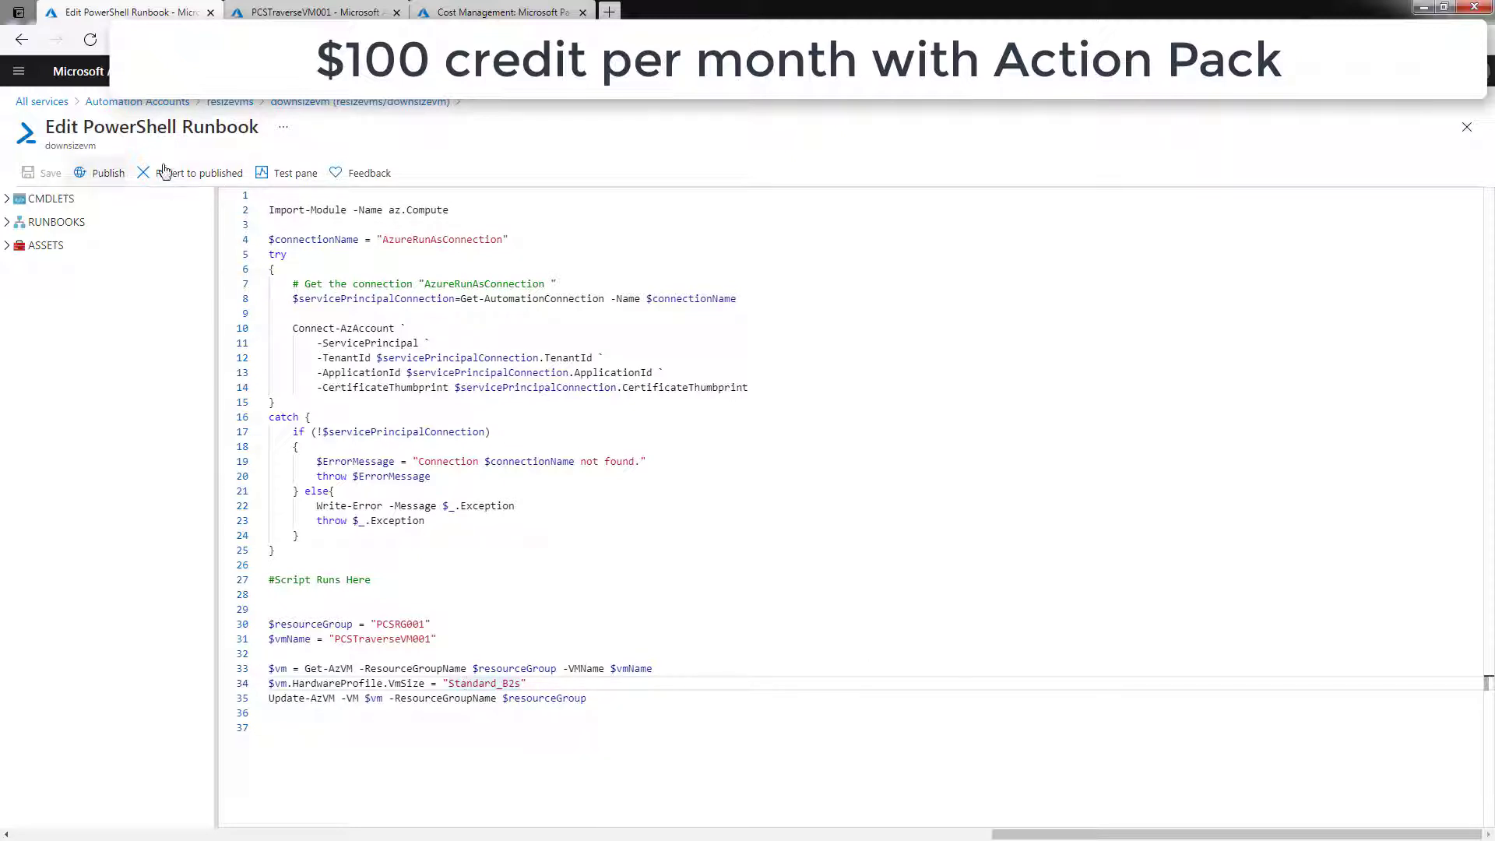
pyautogui.click(199, 177)
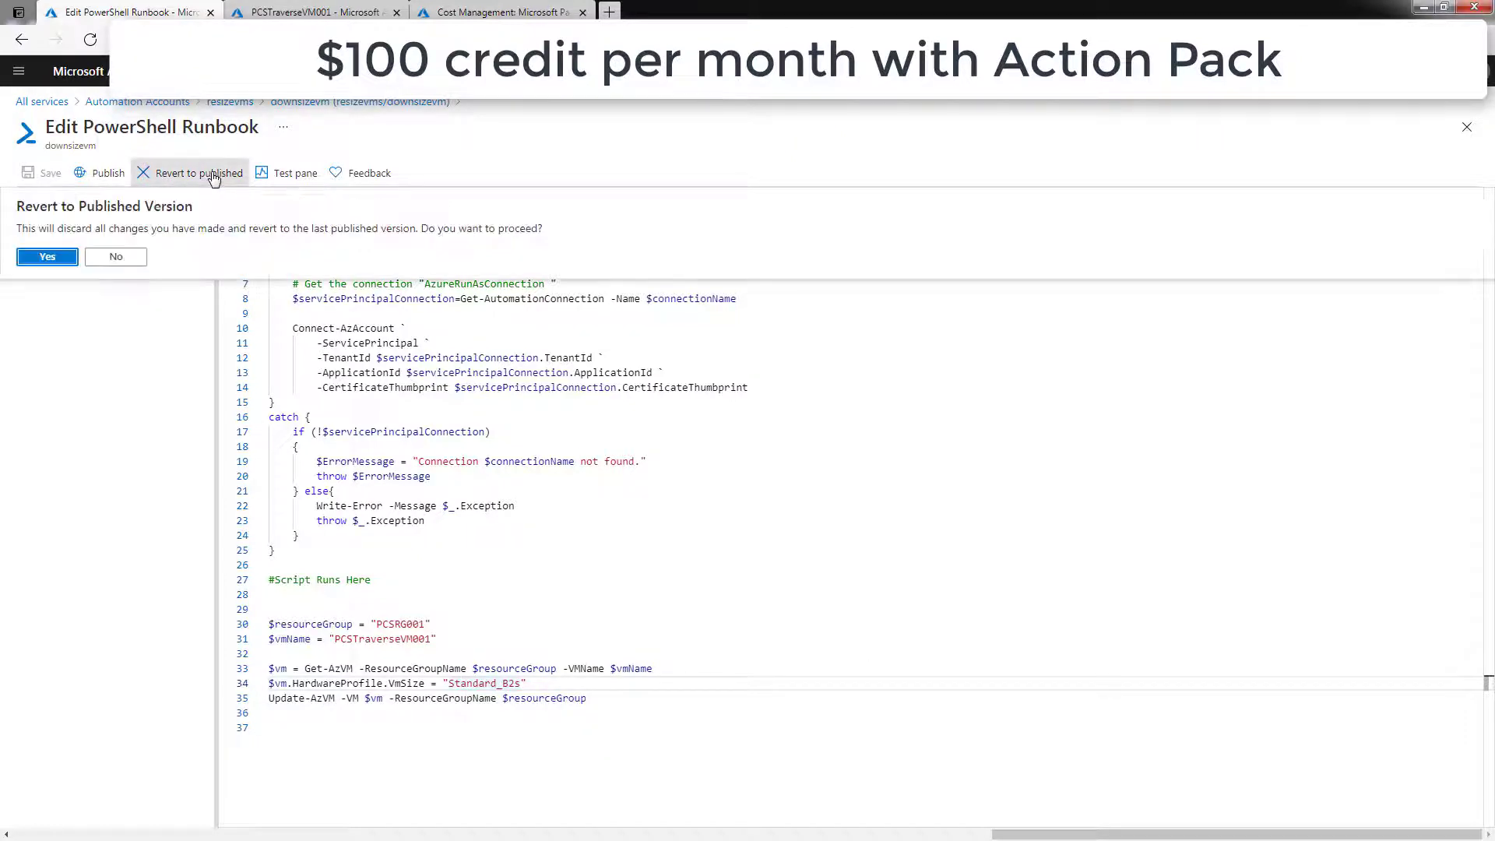
pyautogui.click(47, 257)
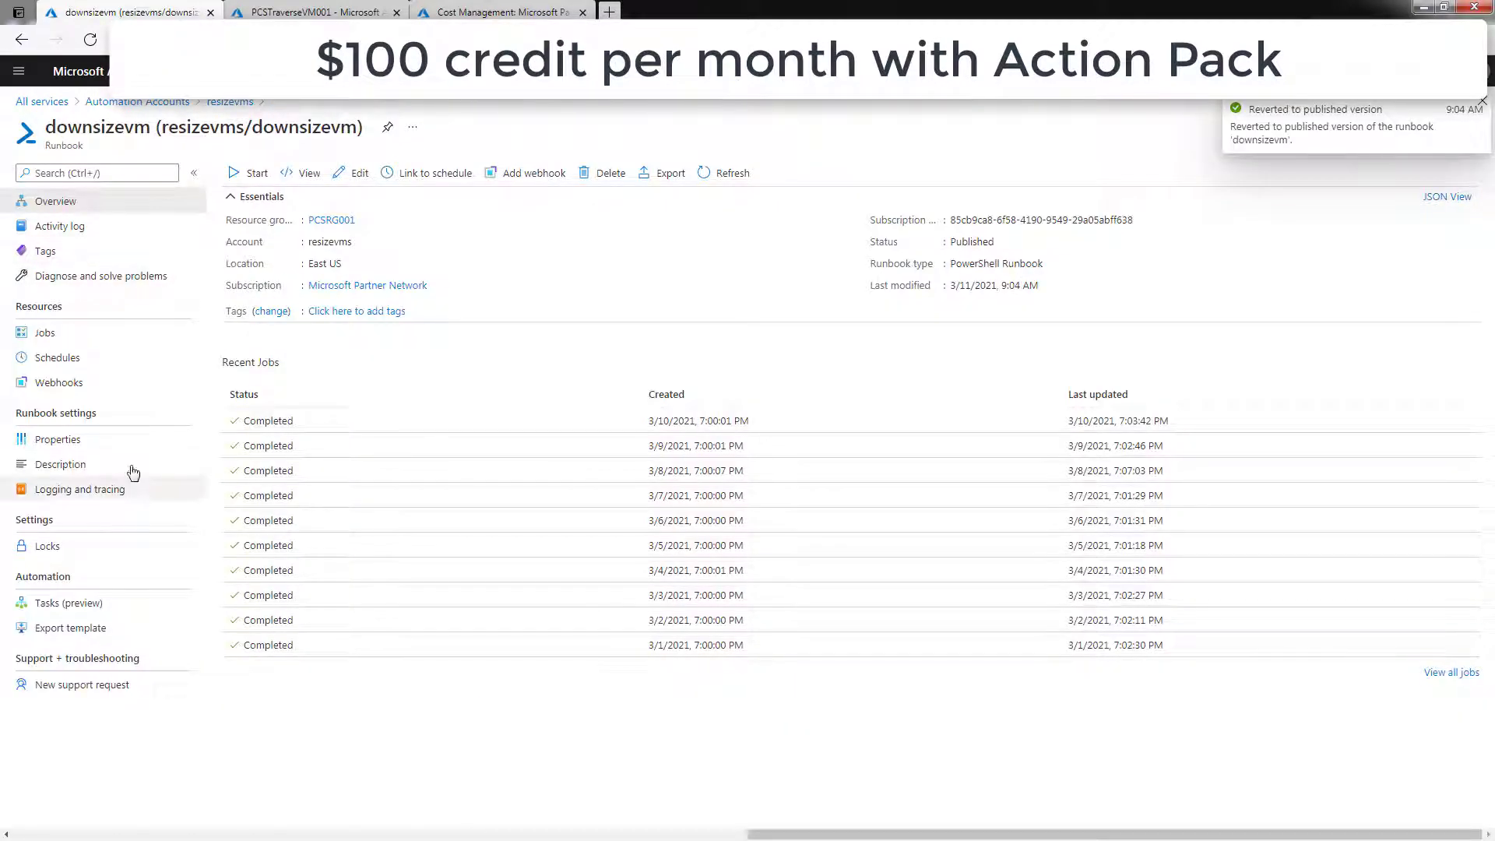
# Step: Check the schedule of the productionsizevm runbook in the resizevms automation account
pyautogui.click(224, 102)
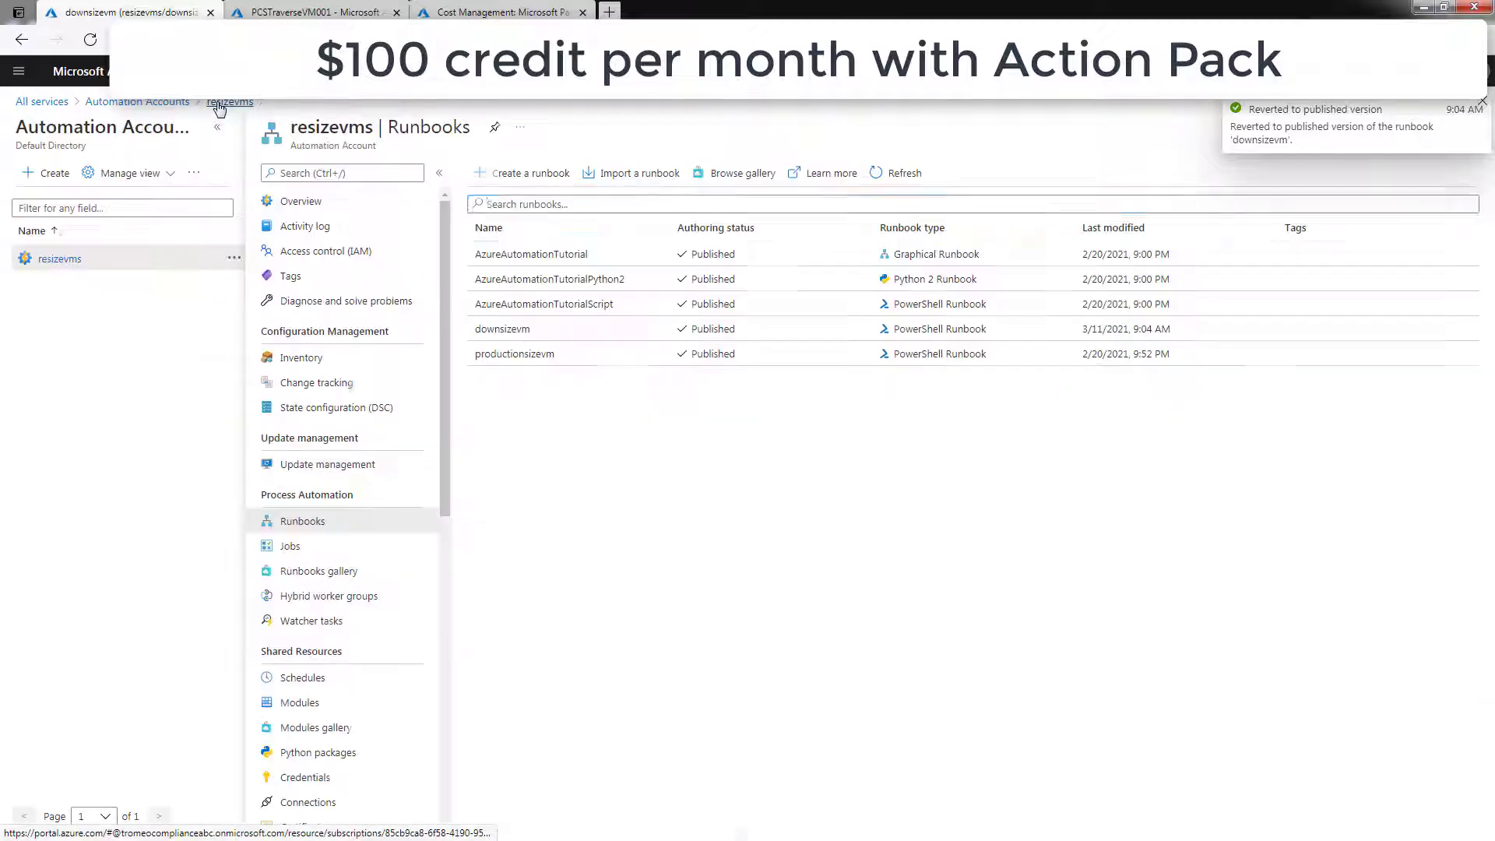
pyautogui.click(526, 360)
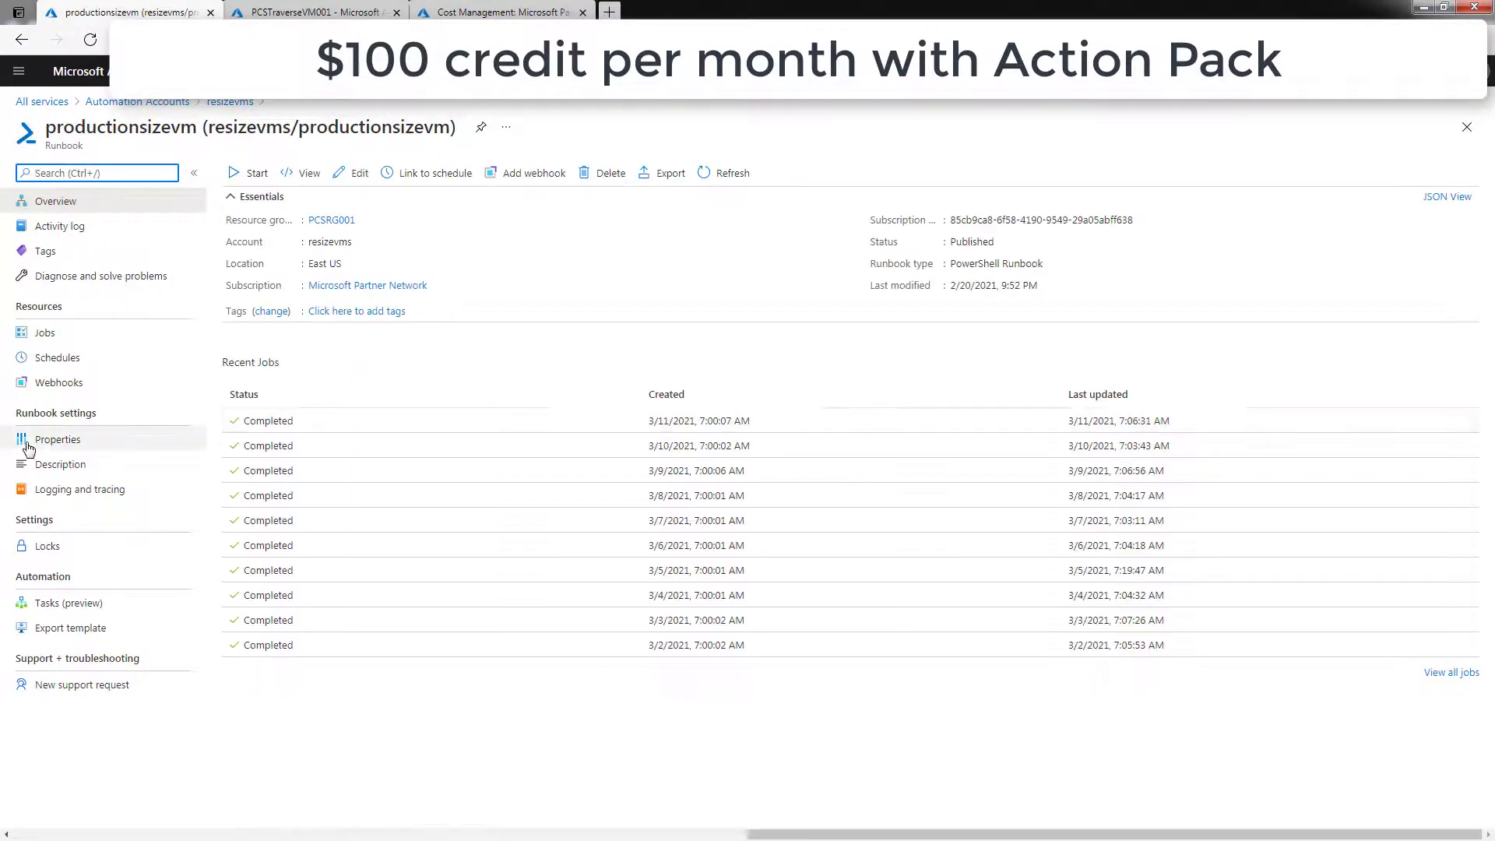
pyautogui.click(67, 360)
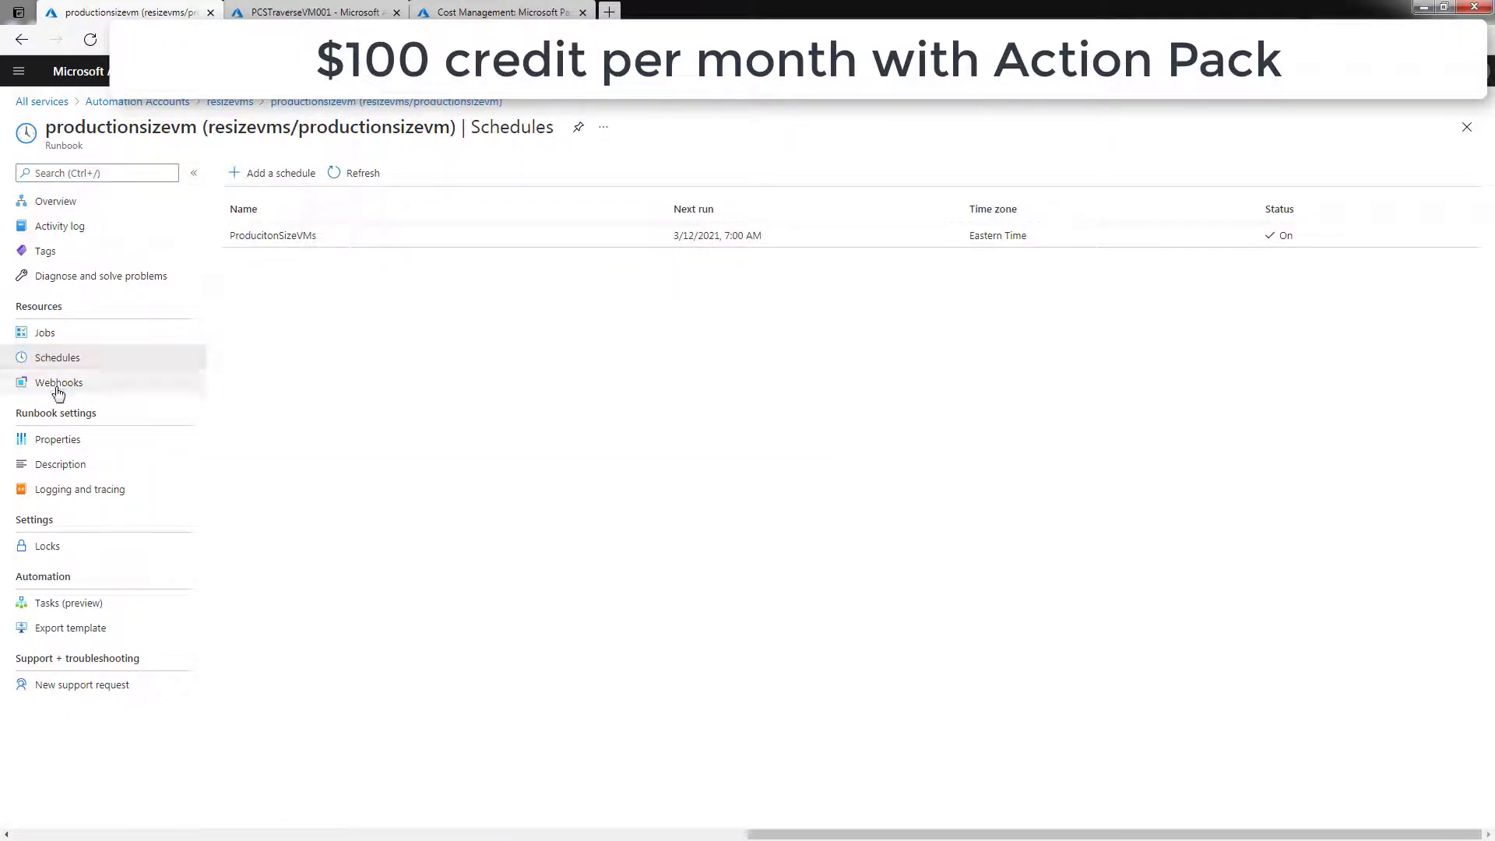
# Step: Review the VM size line in the productionsizevm script and revert the runbook to its published version
pyautogui.click(45, 201)
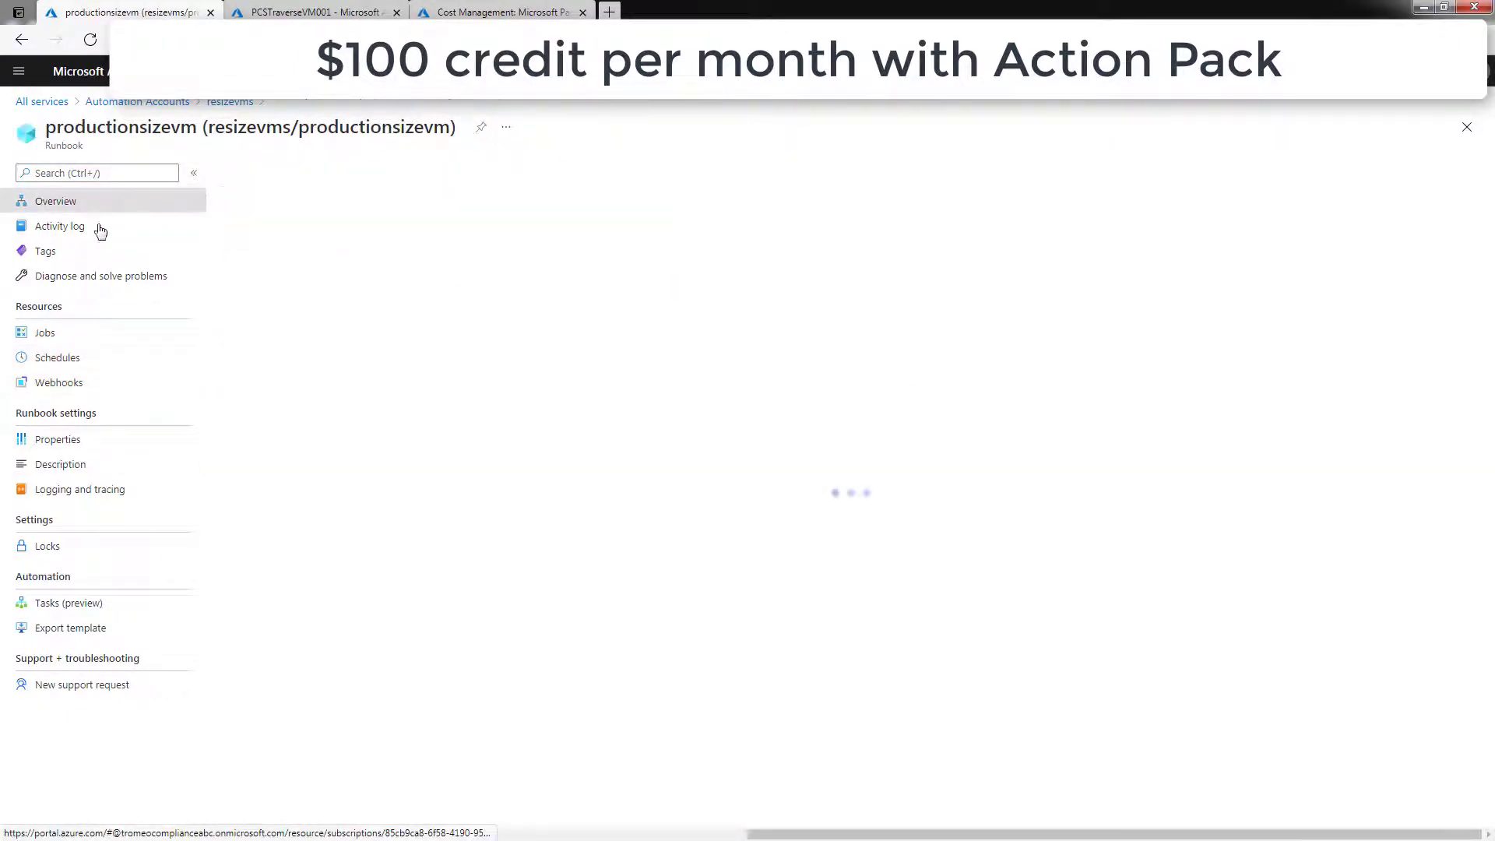
pyautogui.click(354, 174)
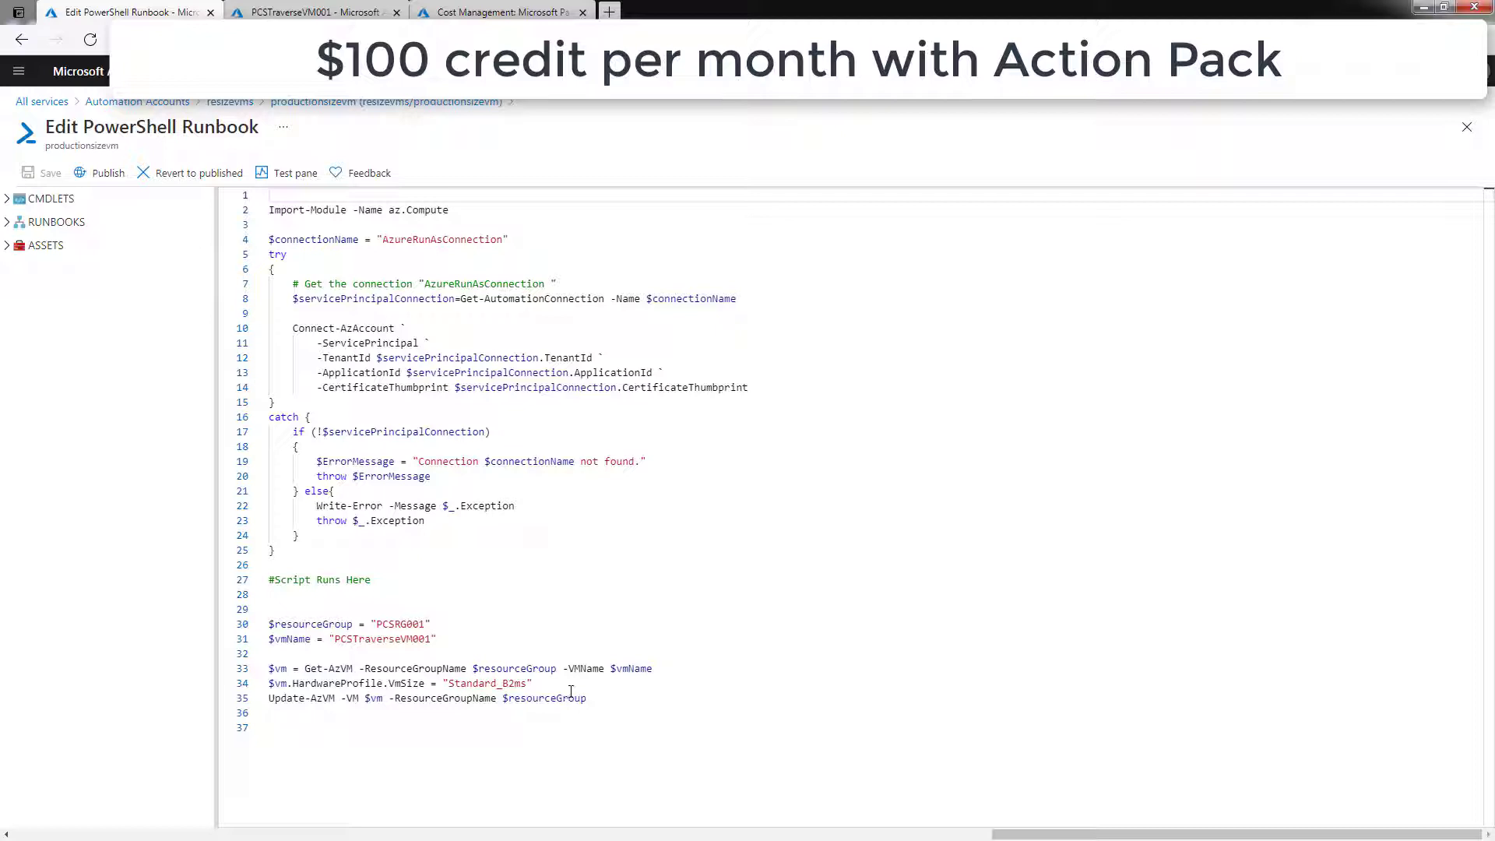
pyautogui.click(191, 172)
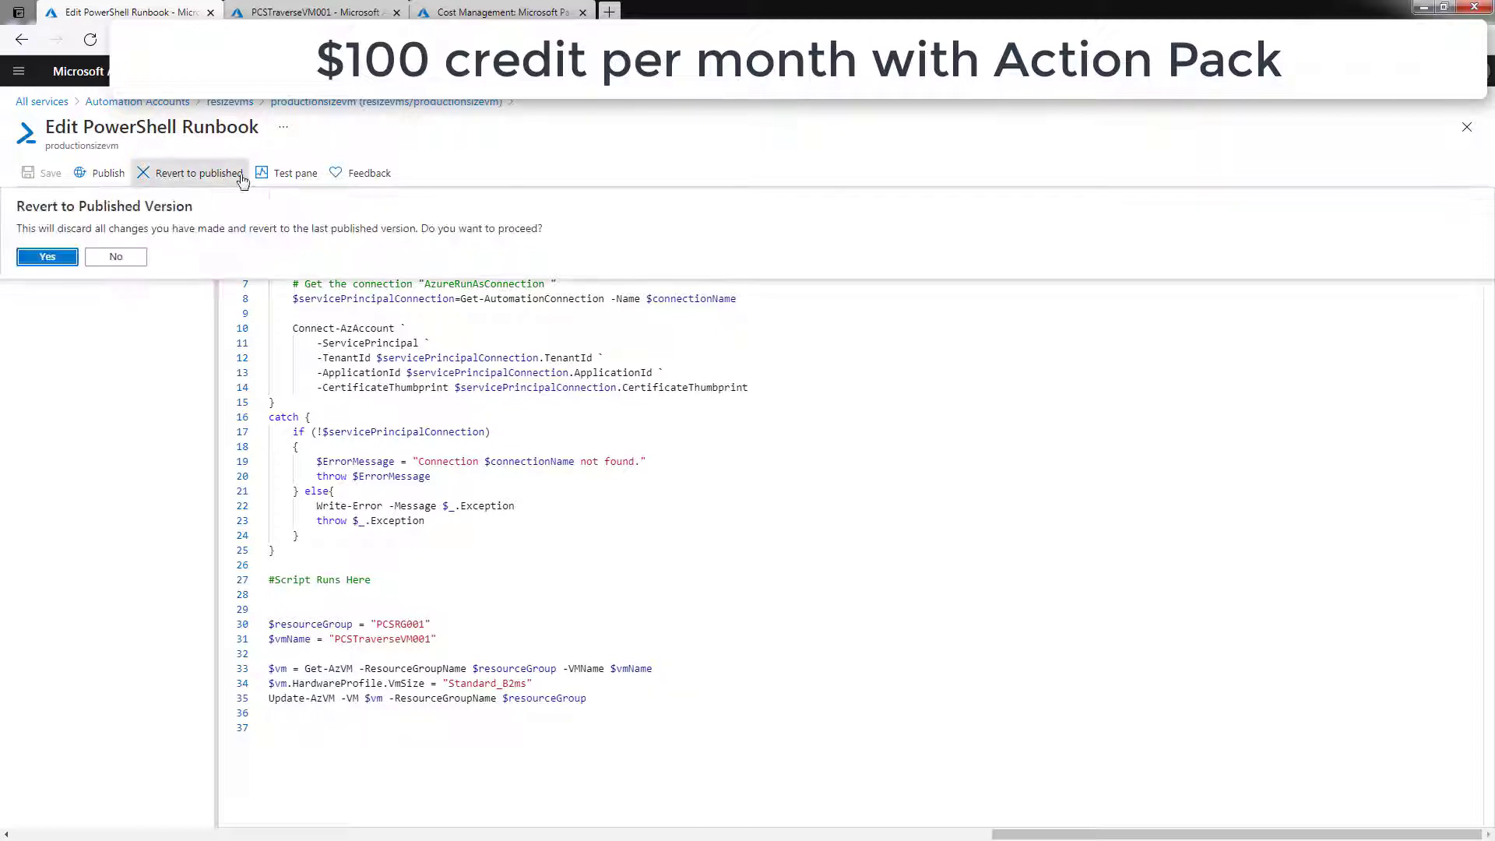
pyautogui.click(46, 257)
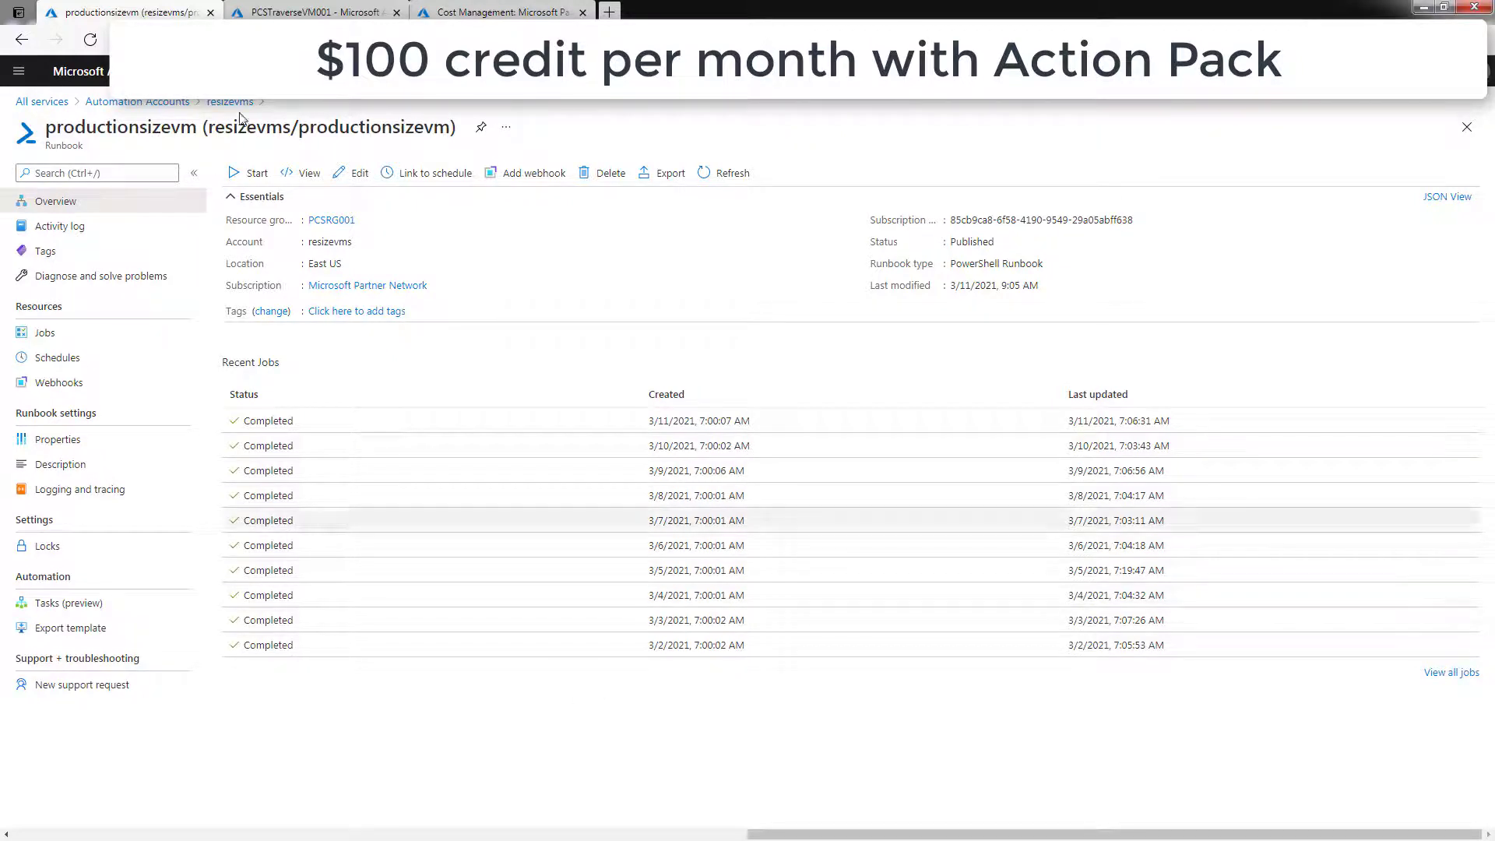
# Step: Examine the resource health history of PCSTraverseVM001 and expand the 03/11/2021 event
pyautogui.click(319, 12)
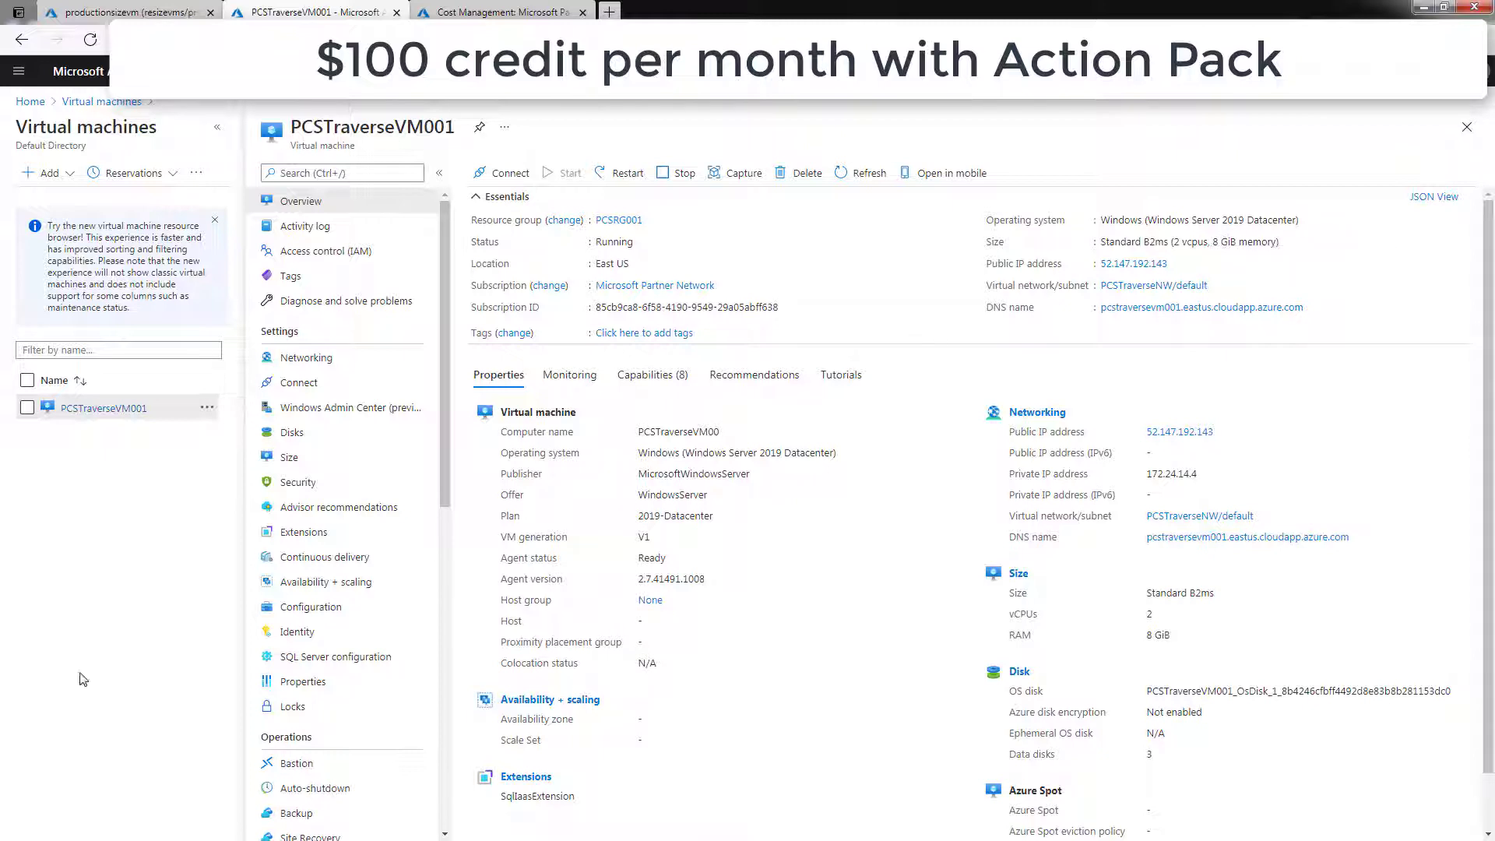
pyautogui.moveTo(444, 486); pyautogui.dragTo(452, 548)
pyautogui.scroll(-9, 320, 728)
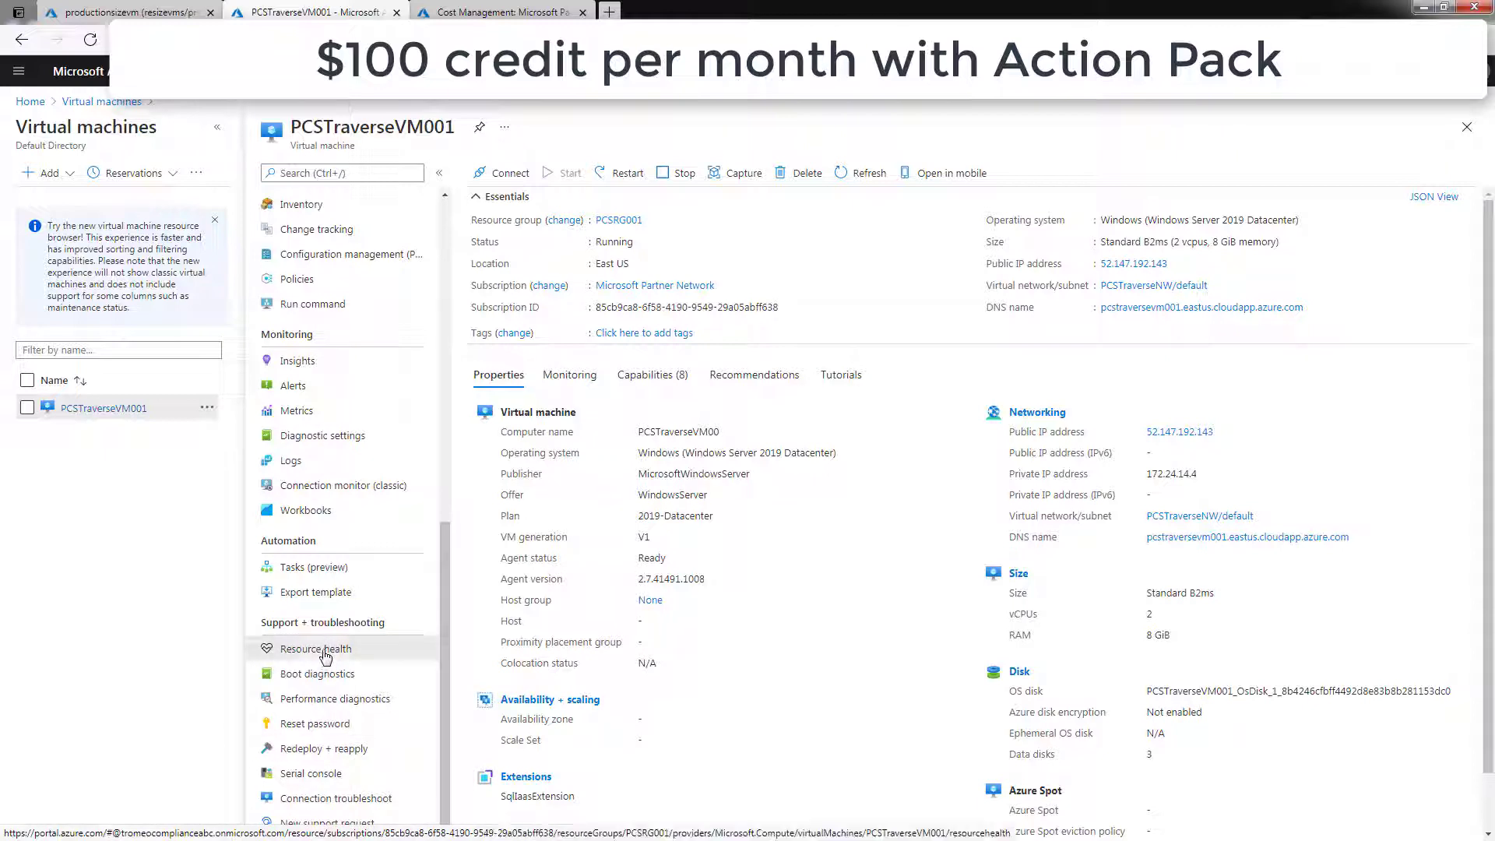
pyautogui.click(326, 654)
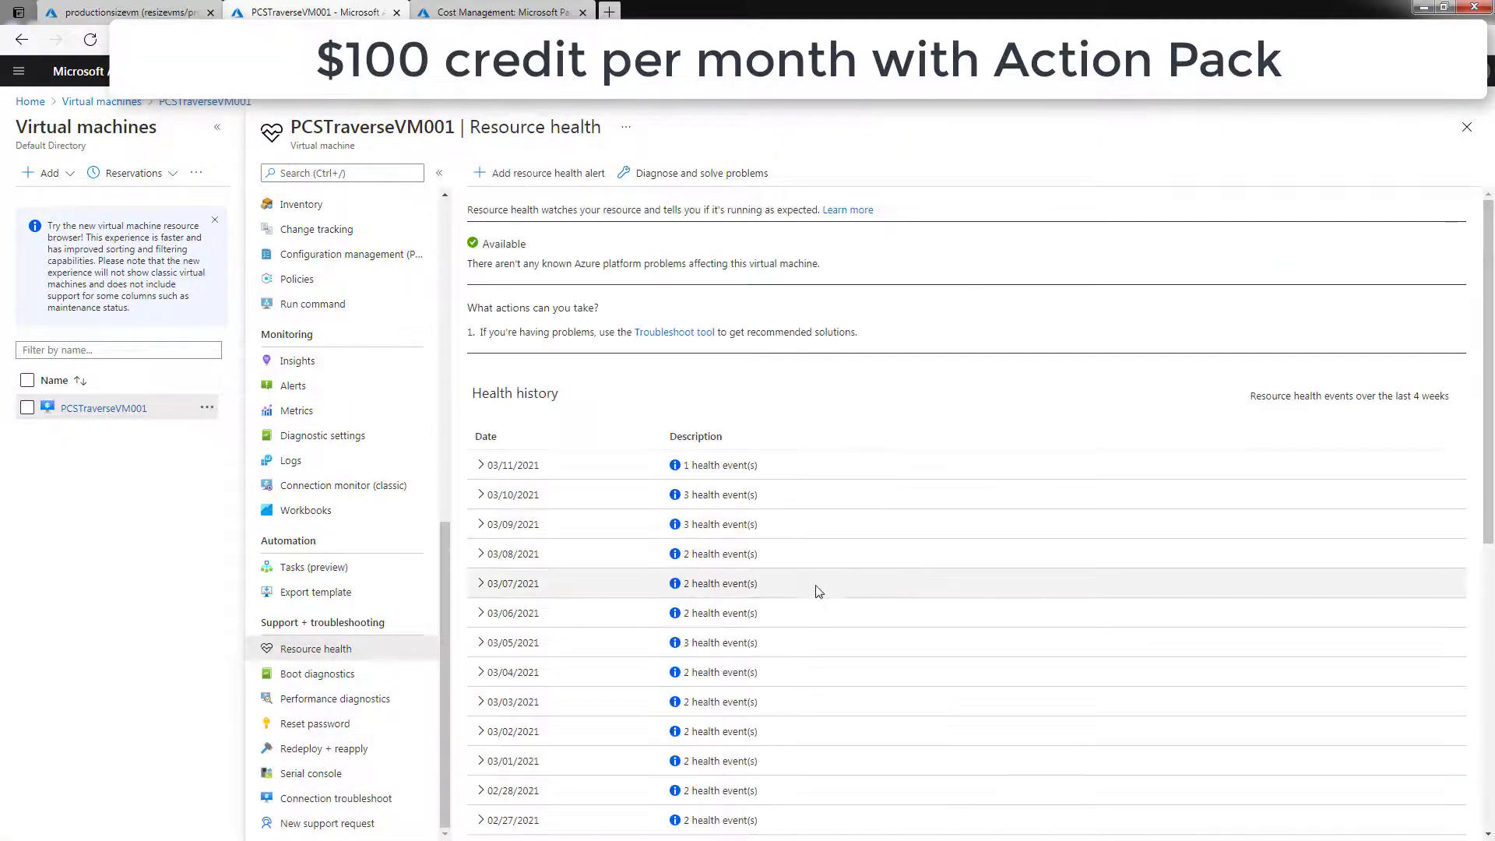
pyautogui.click(482, 465)
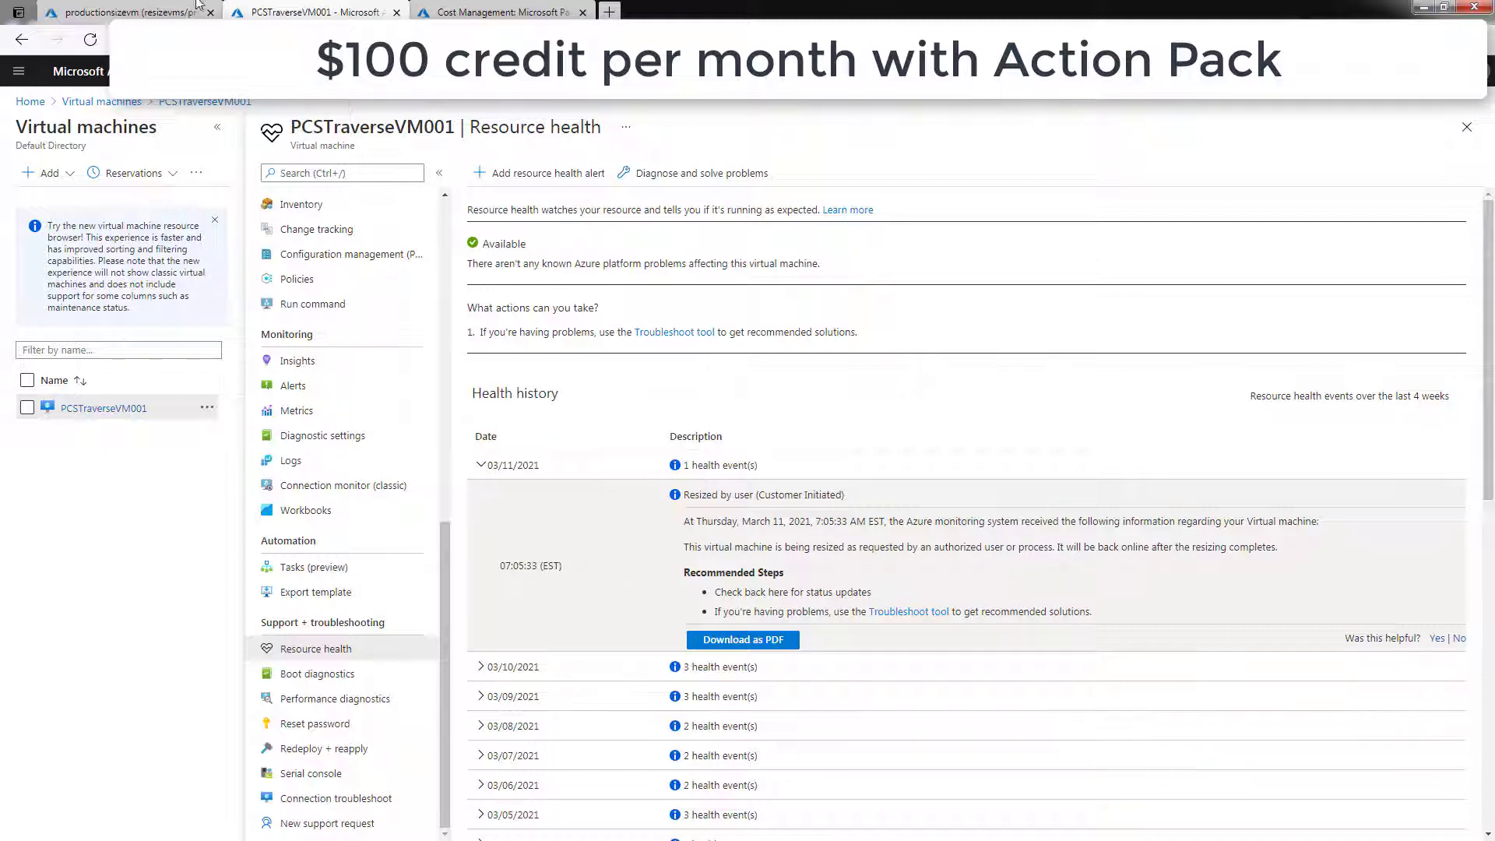
# Step: Show the subscription's daily costs for Feb 10-Mar 11 in the cost analysis and inspect the Feb 18 cost
pyautogui.click(498, 12)
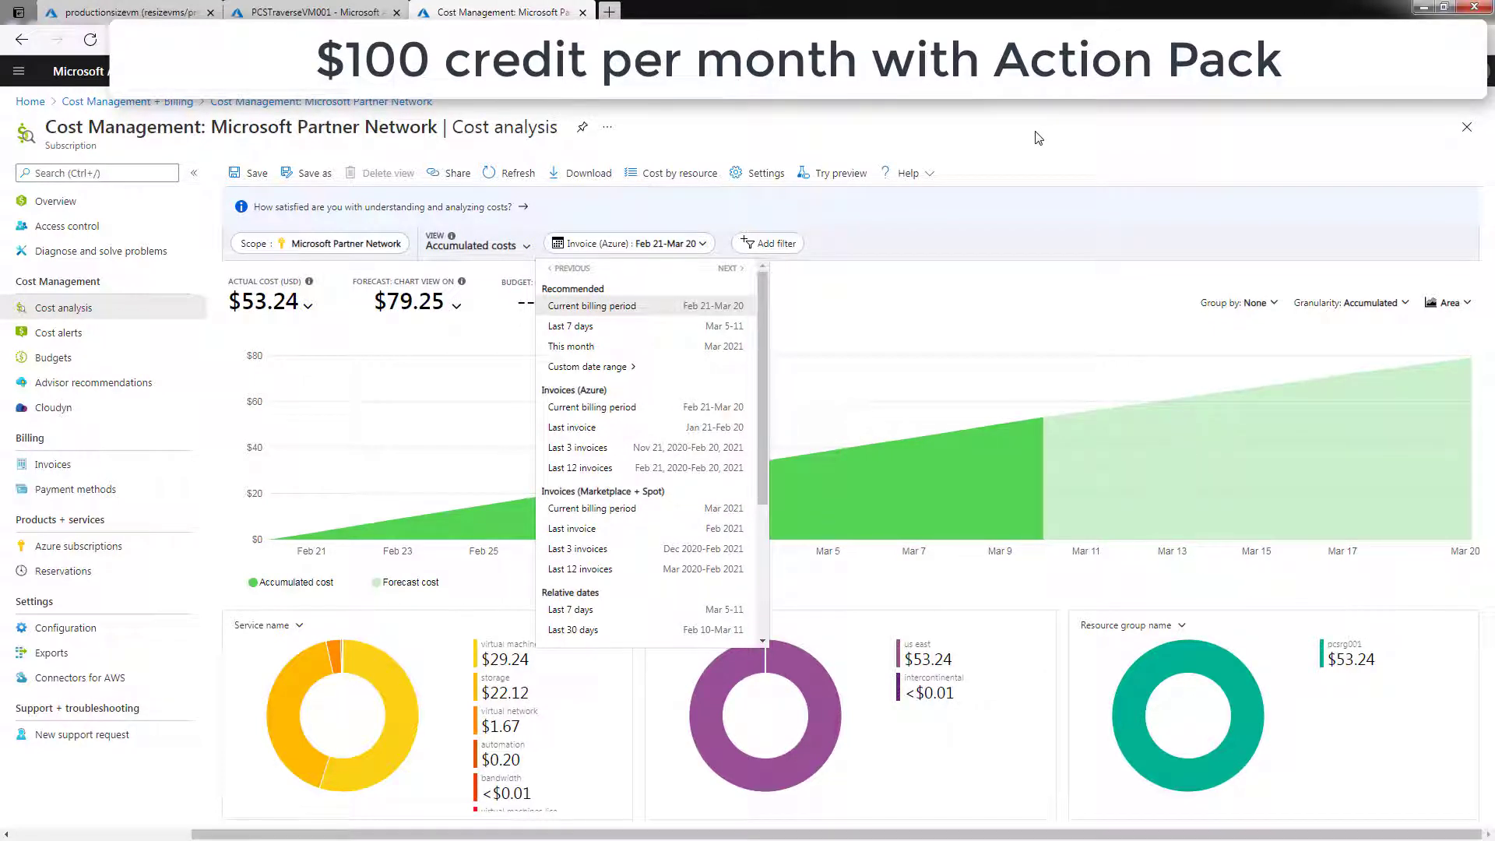
pyautogui.click(527, 251)
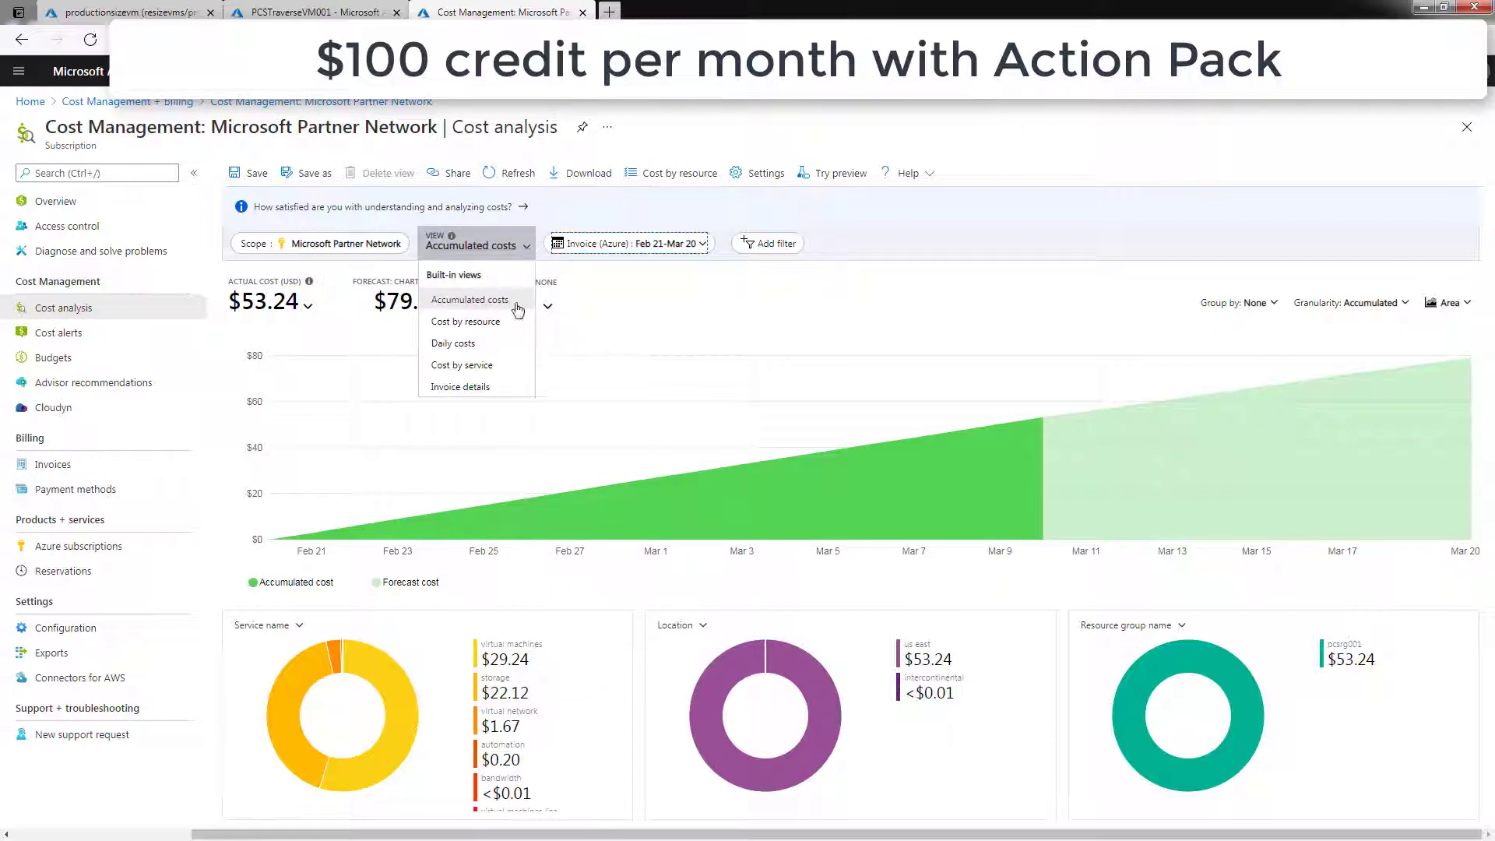
pyautogui.click(463, 345)
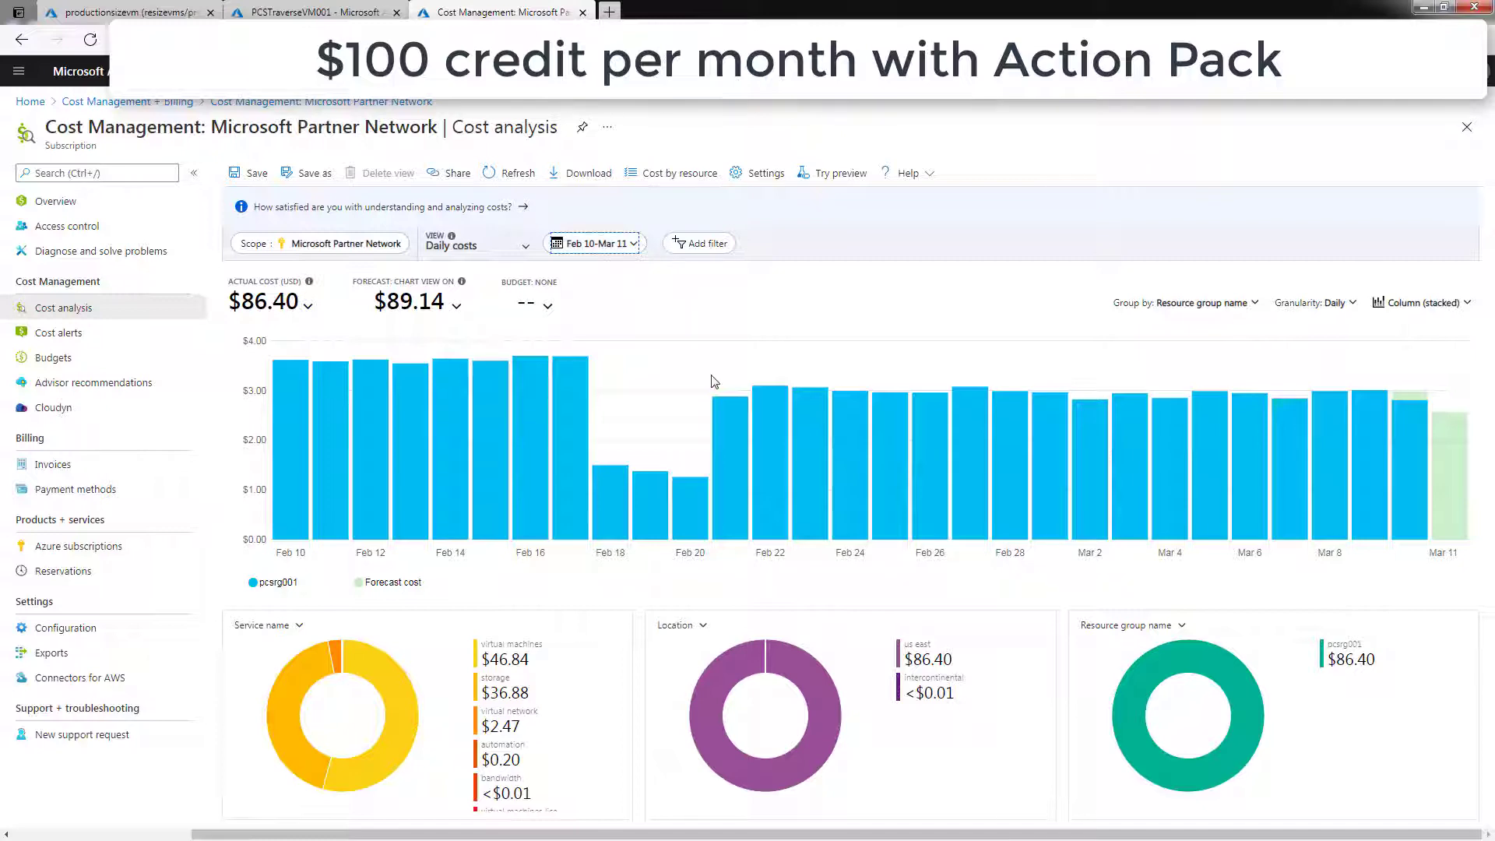
pyautogui.moveTo(634, 491)
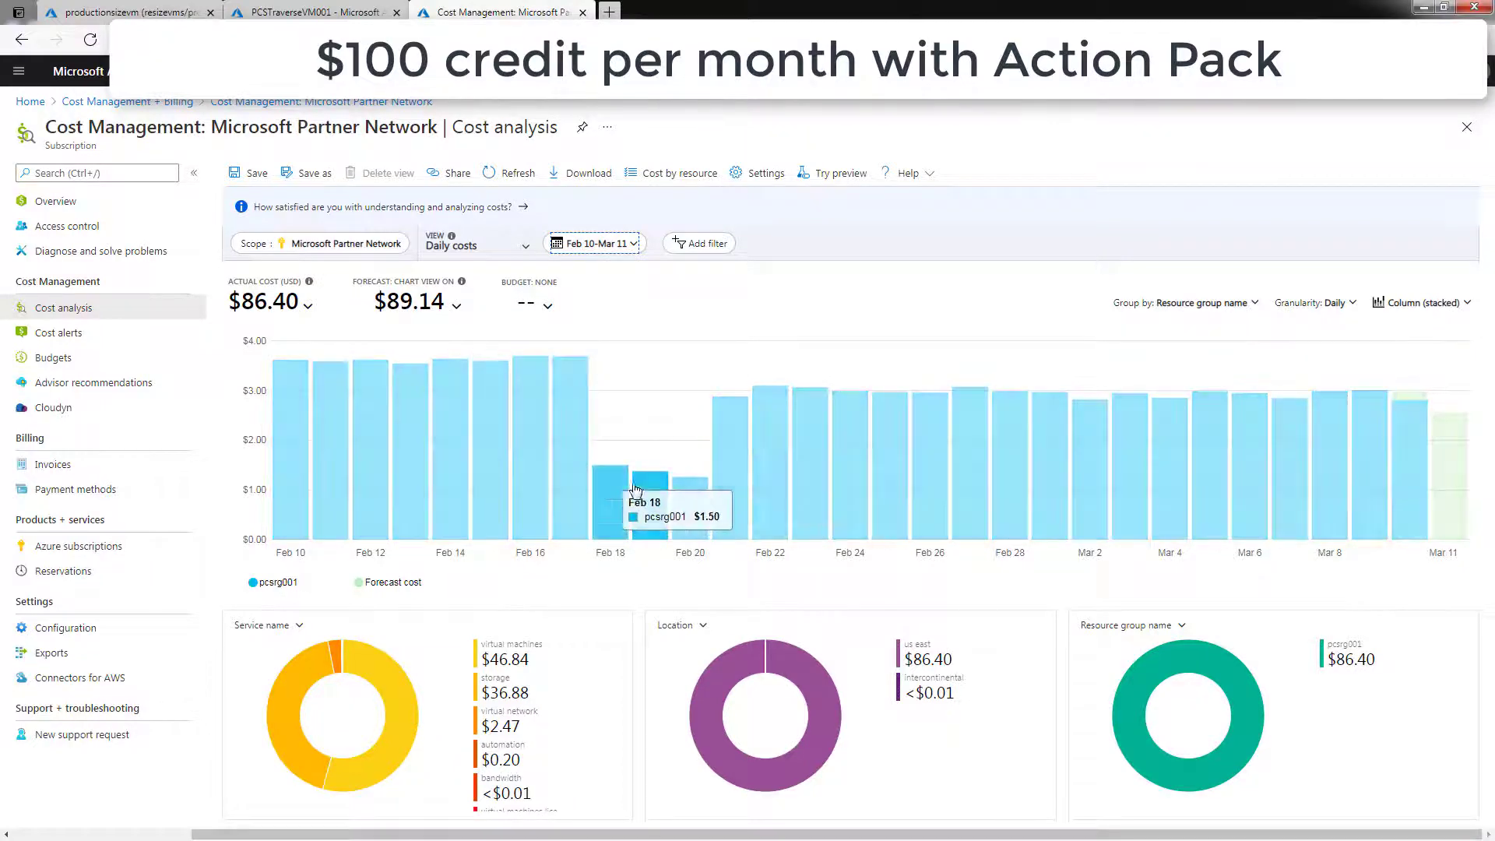
# Step: Inspect the Feb 21 cost and compare it with the following days in the daily cost chart
pyautogui.moveTo(733, 401)
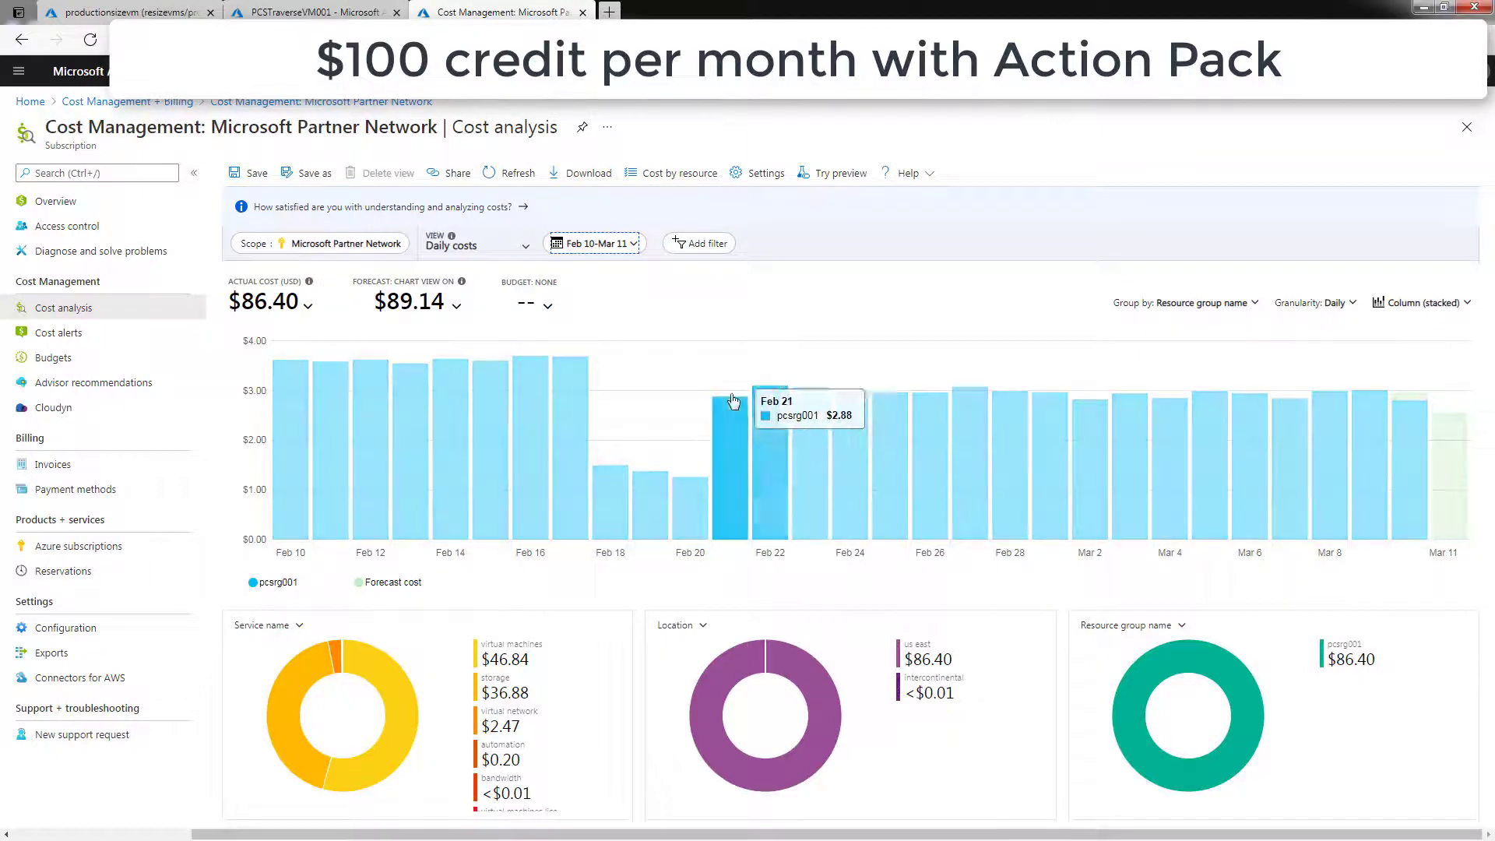
pyautogui.moveTo(694, 487)
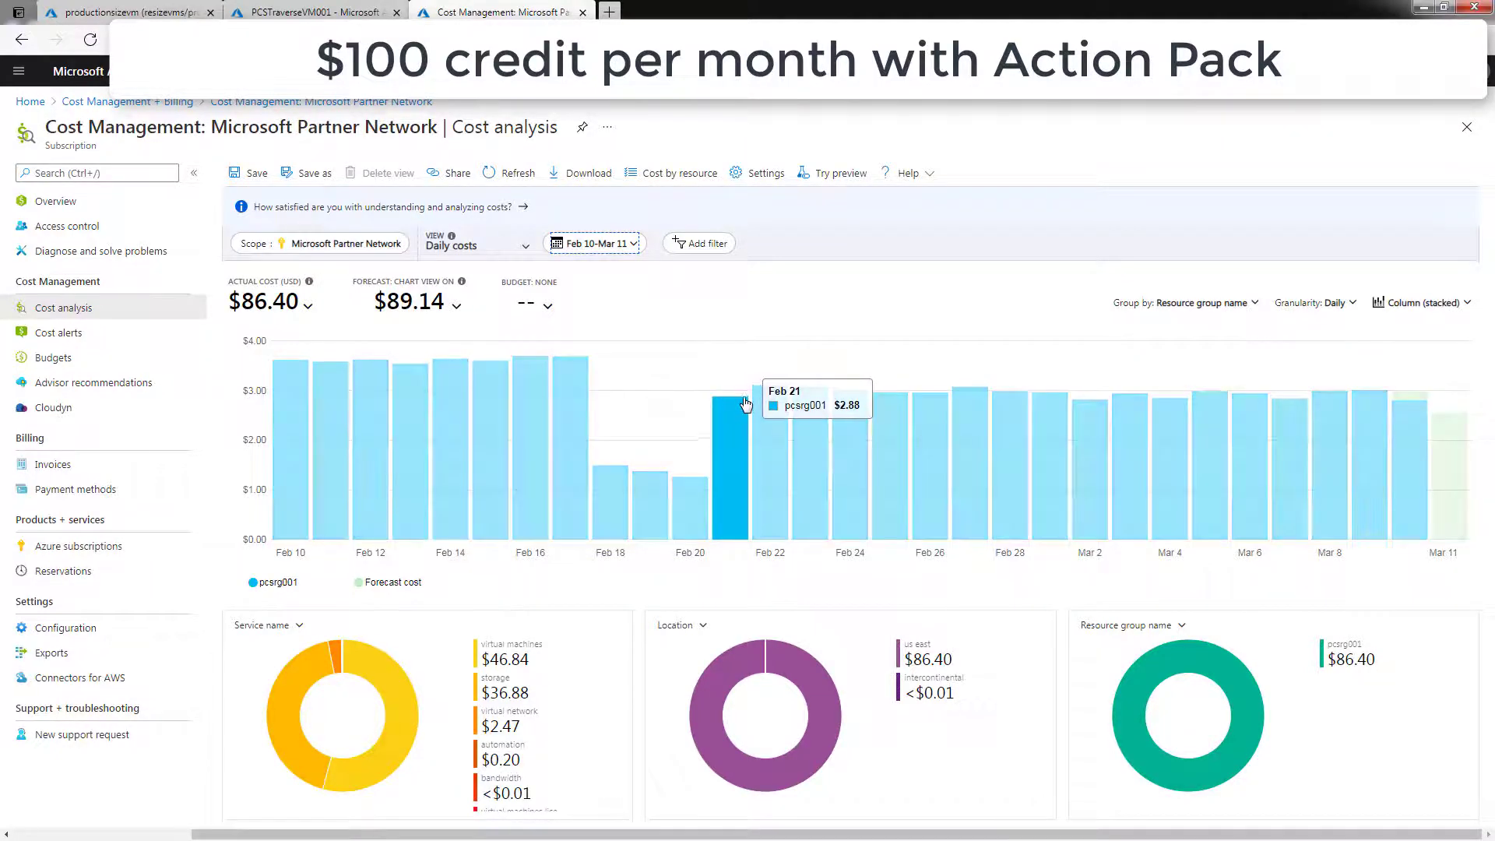
pyautogui.moveTo(1175, 412)
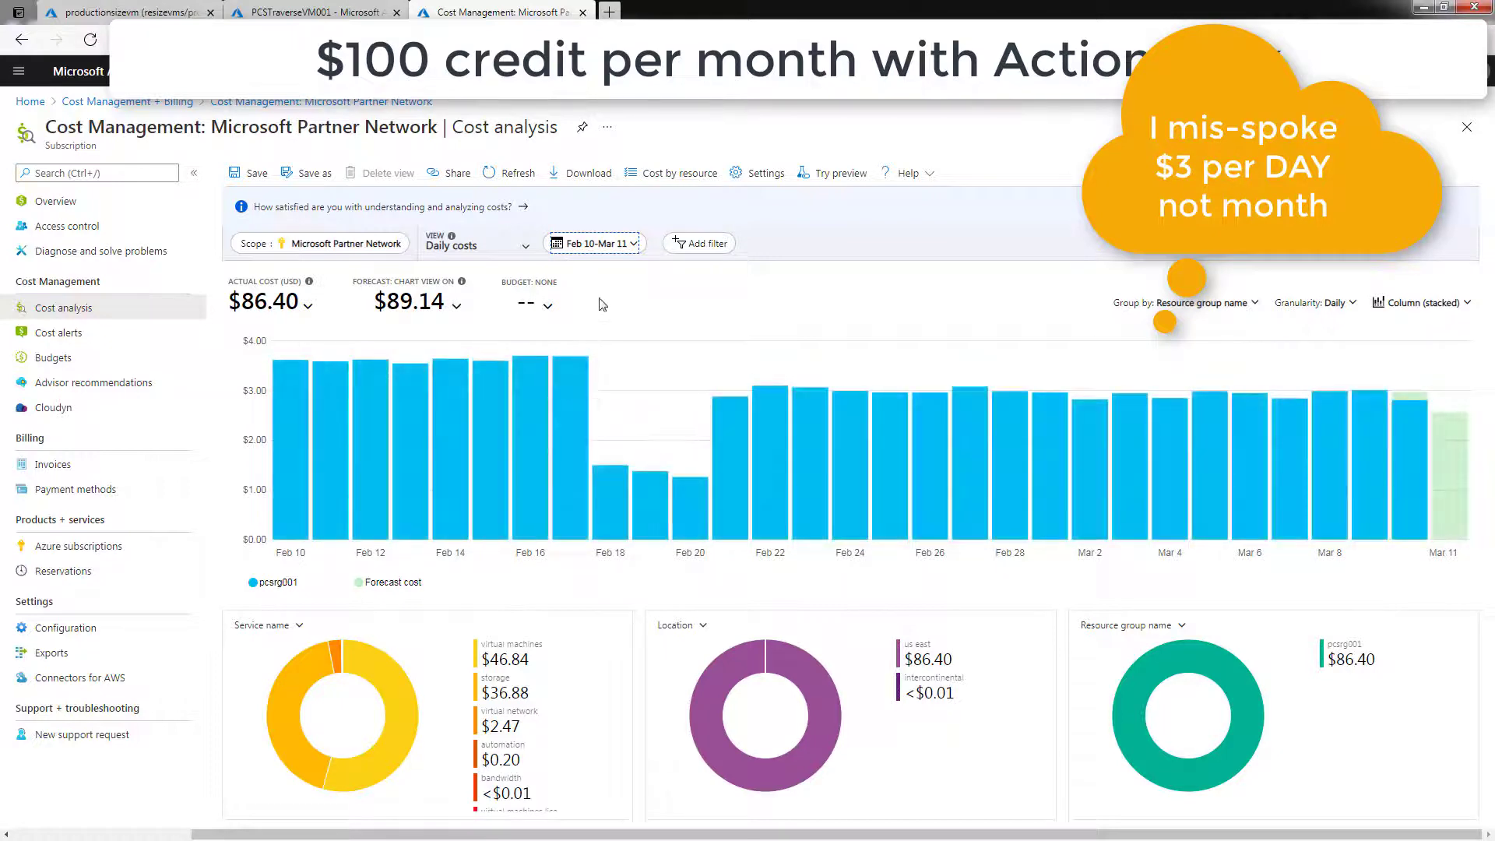
# Step: Switch the cost analysis date range to the current billing period, Feb 21-Mar 20
pyautogui.click(635, 245)
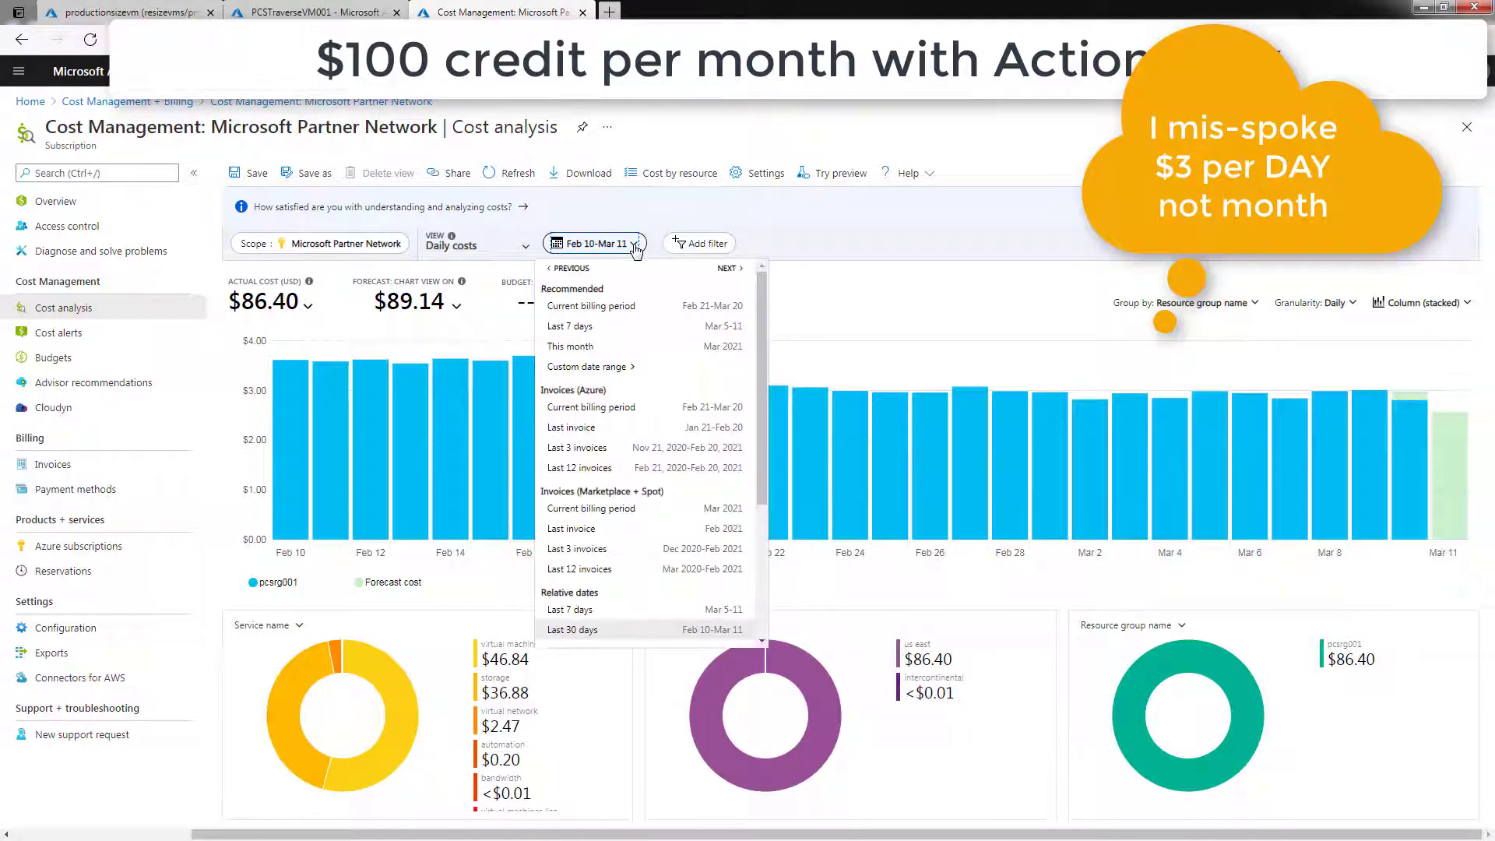
pyautogui.click(620, 368)
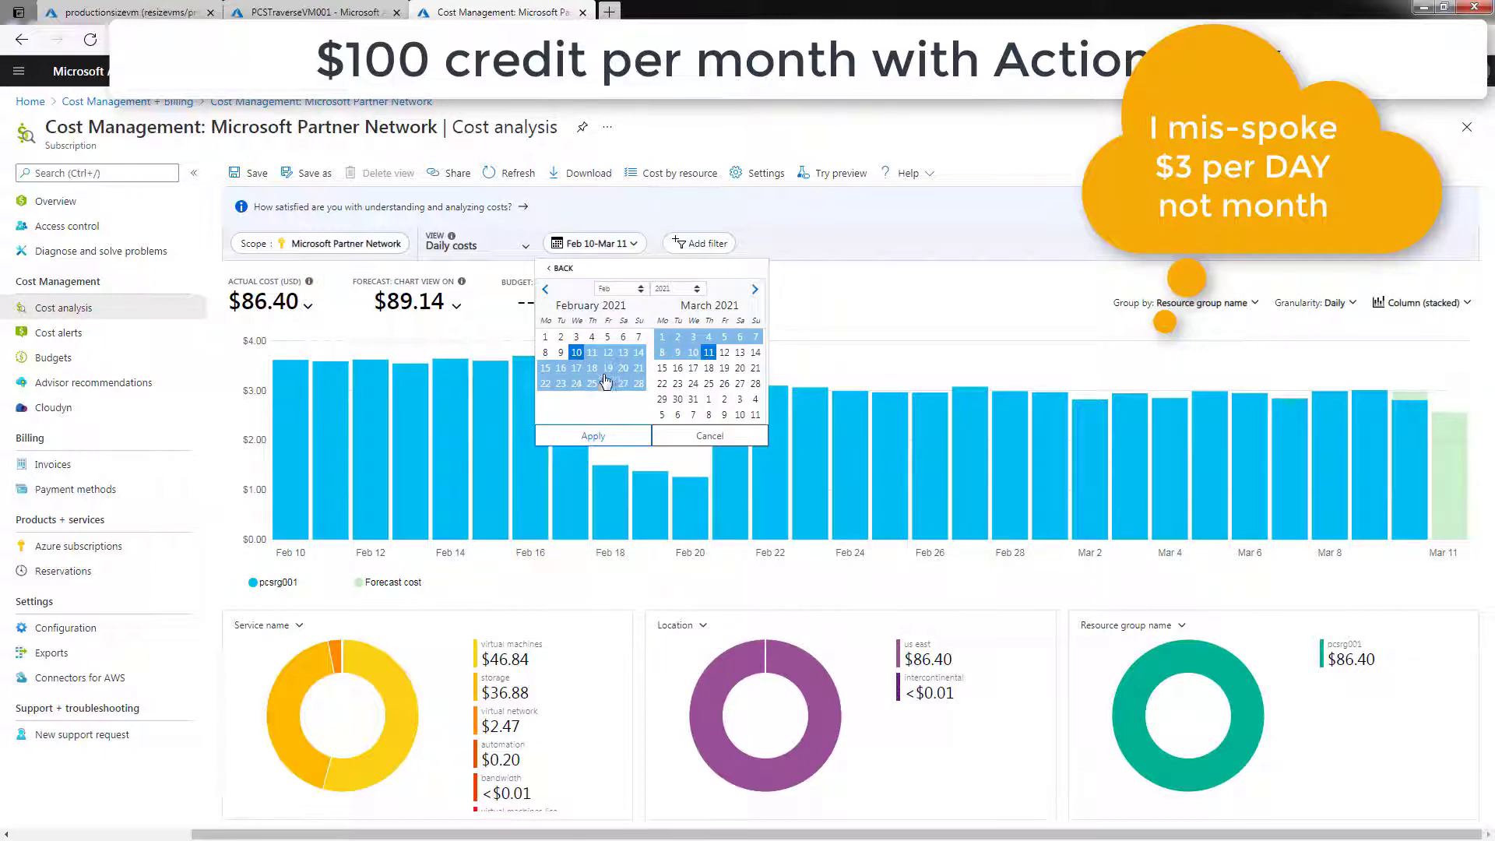
pyautogui.click(640, 248)
pyautogui.click(637, 244)
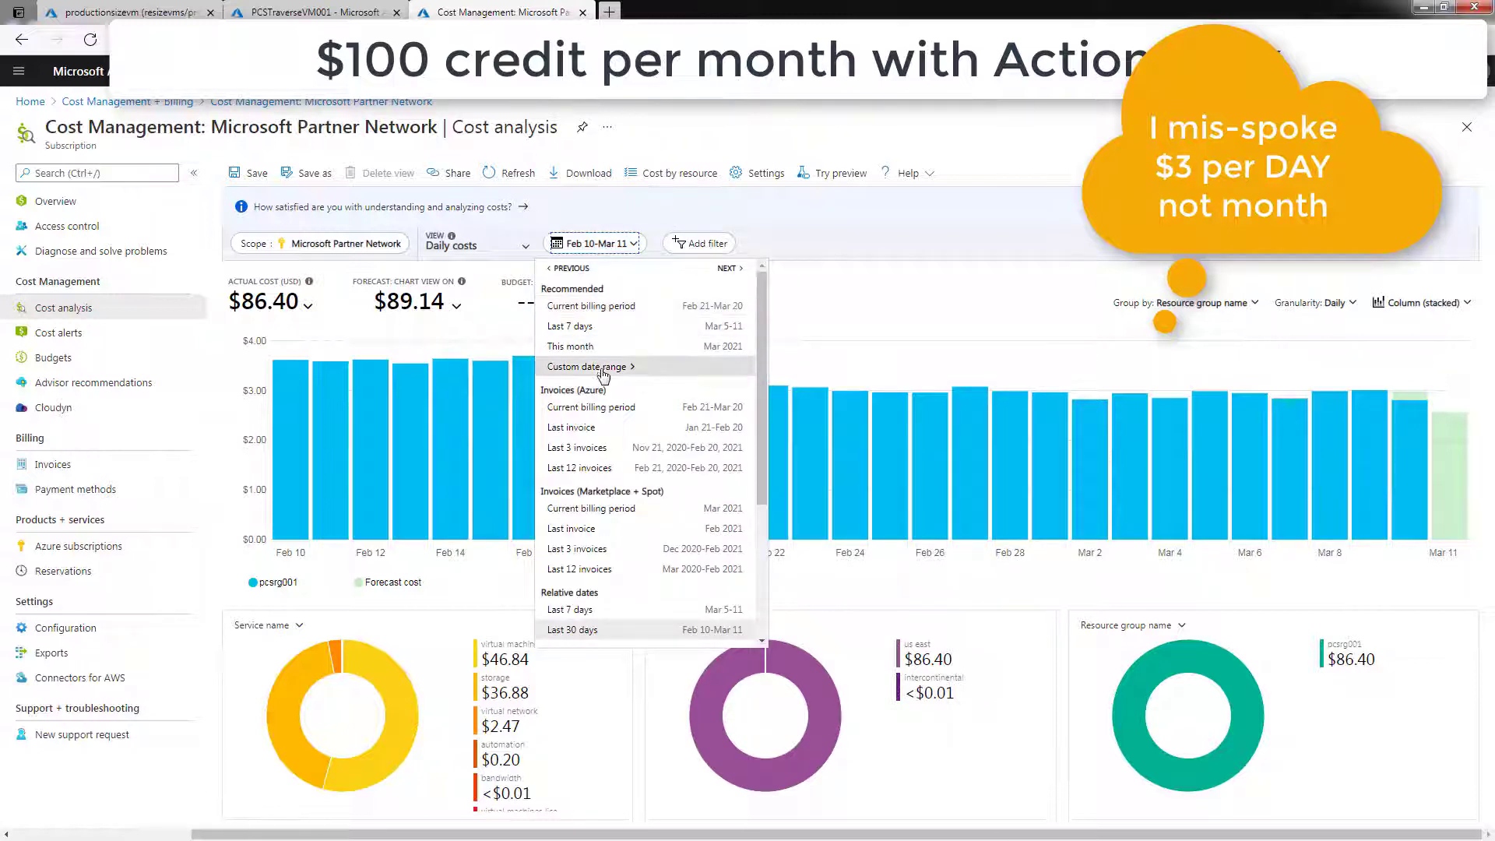
pyautogui.click(592, 308)
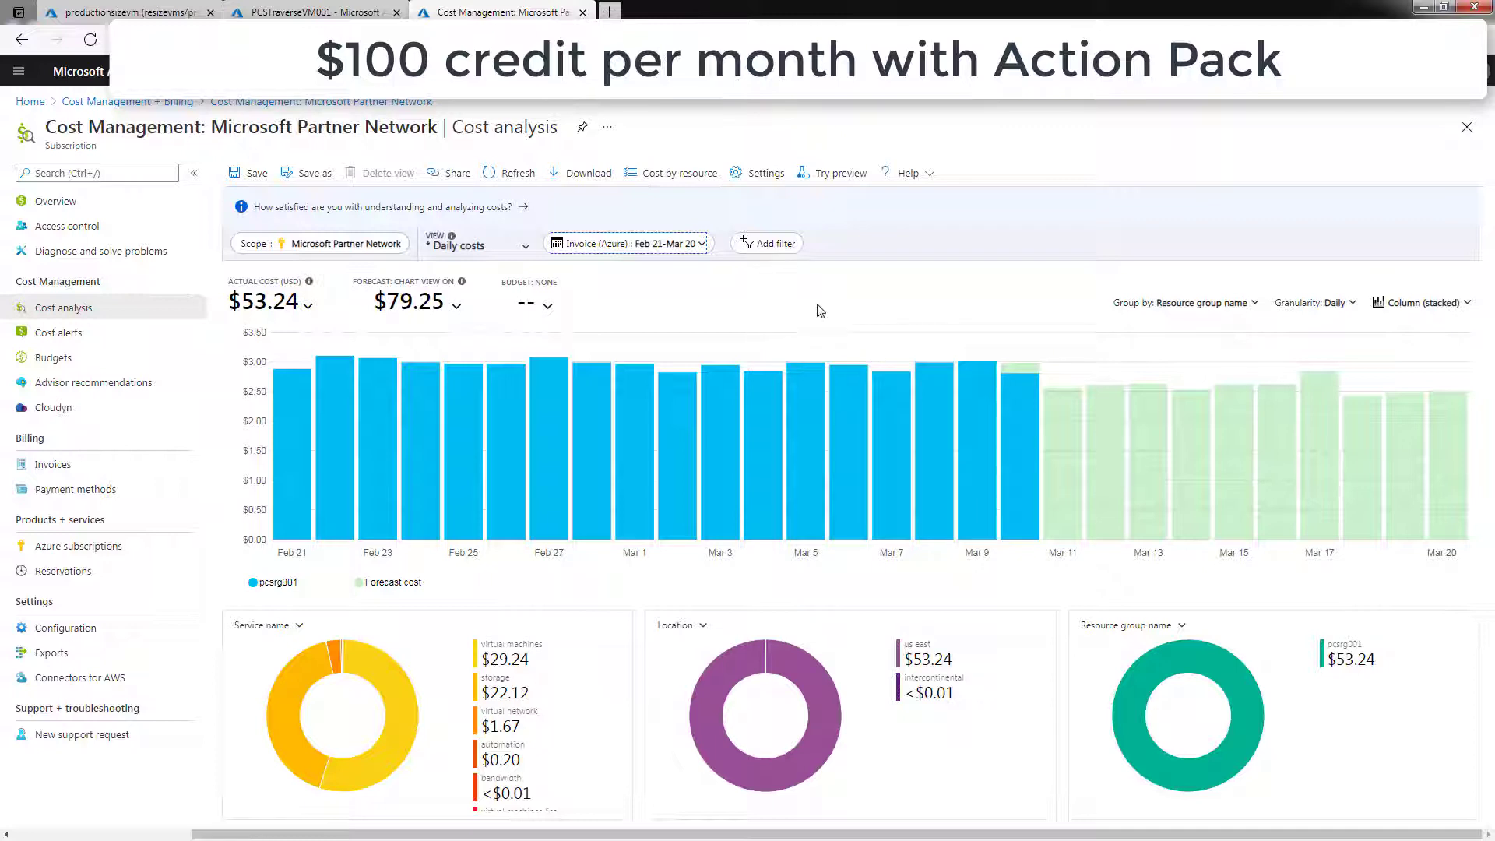
# Step: Review the overview of PCSTraverseVM001 and examine the monthly costs of the available VM sizes
pyautogui.click(315, 13)
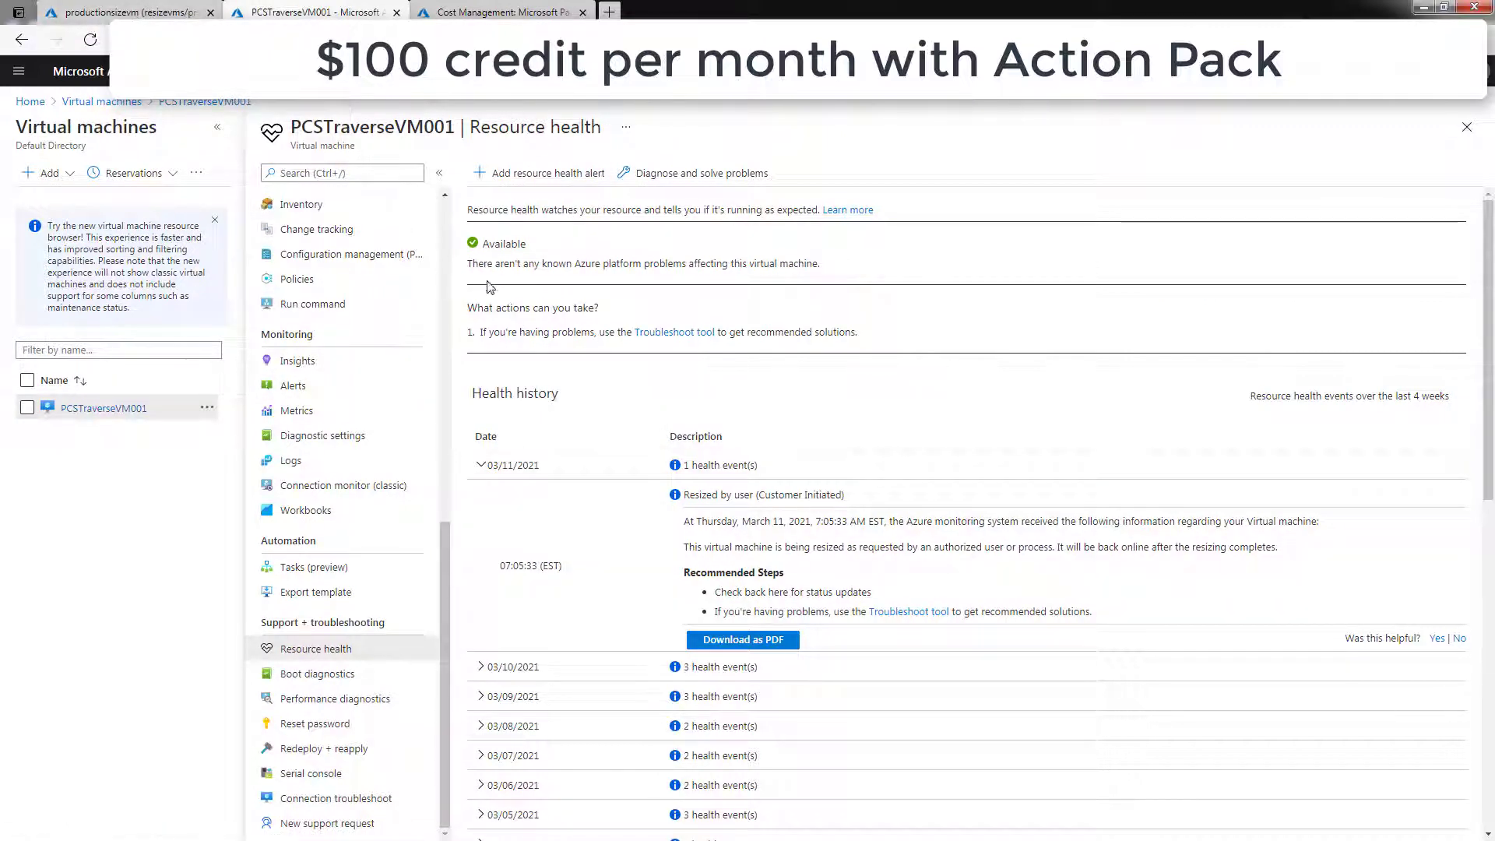
pyautogui.moveTo(446, 553); pyautogui.dragTo(445, 230)
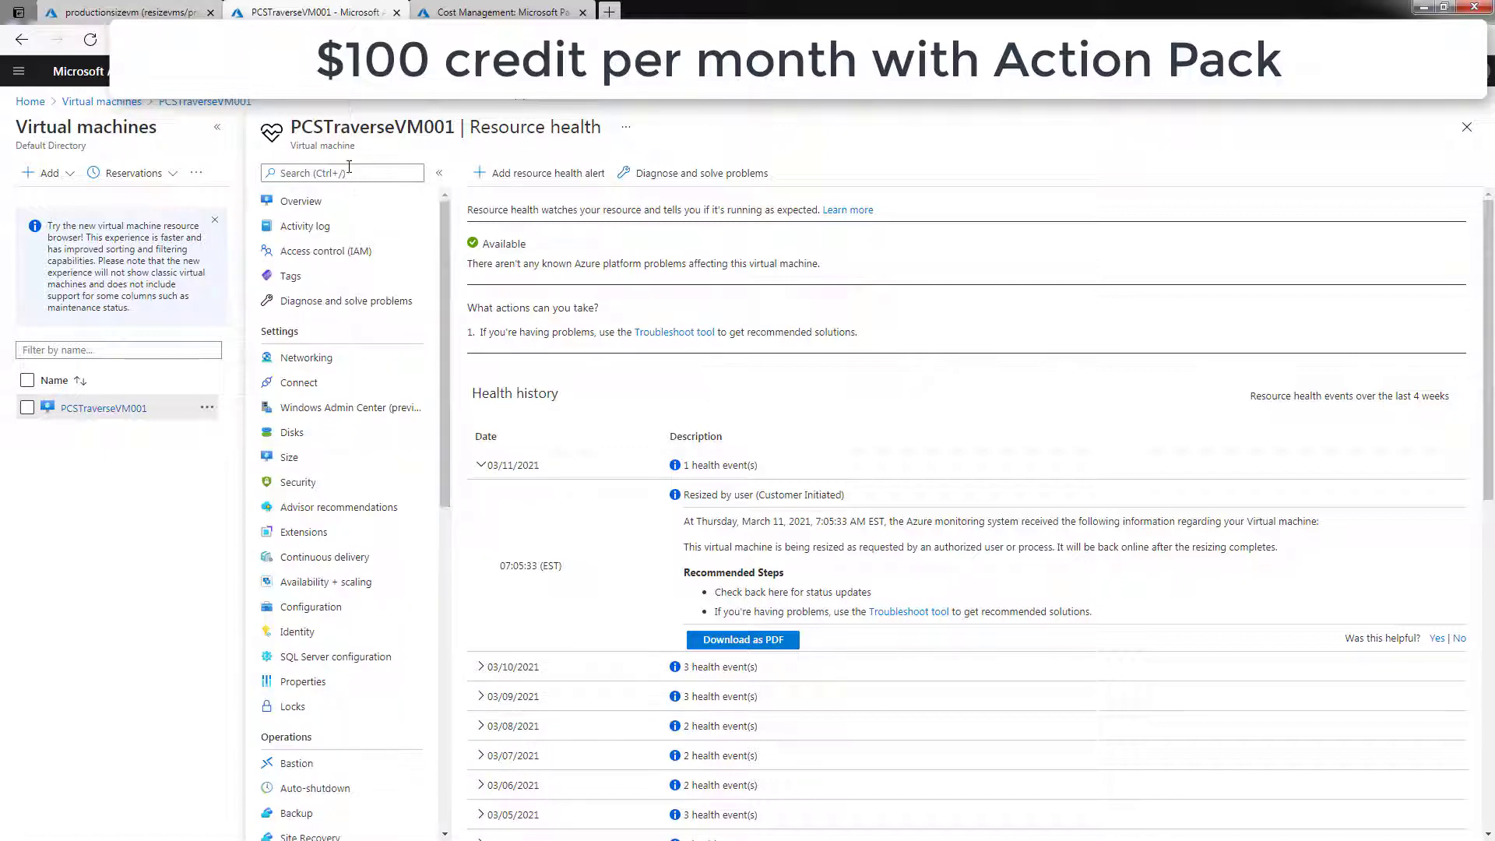
pyautogui.click(304, 201)
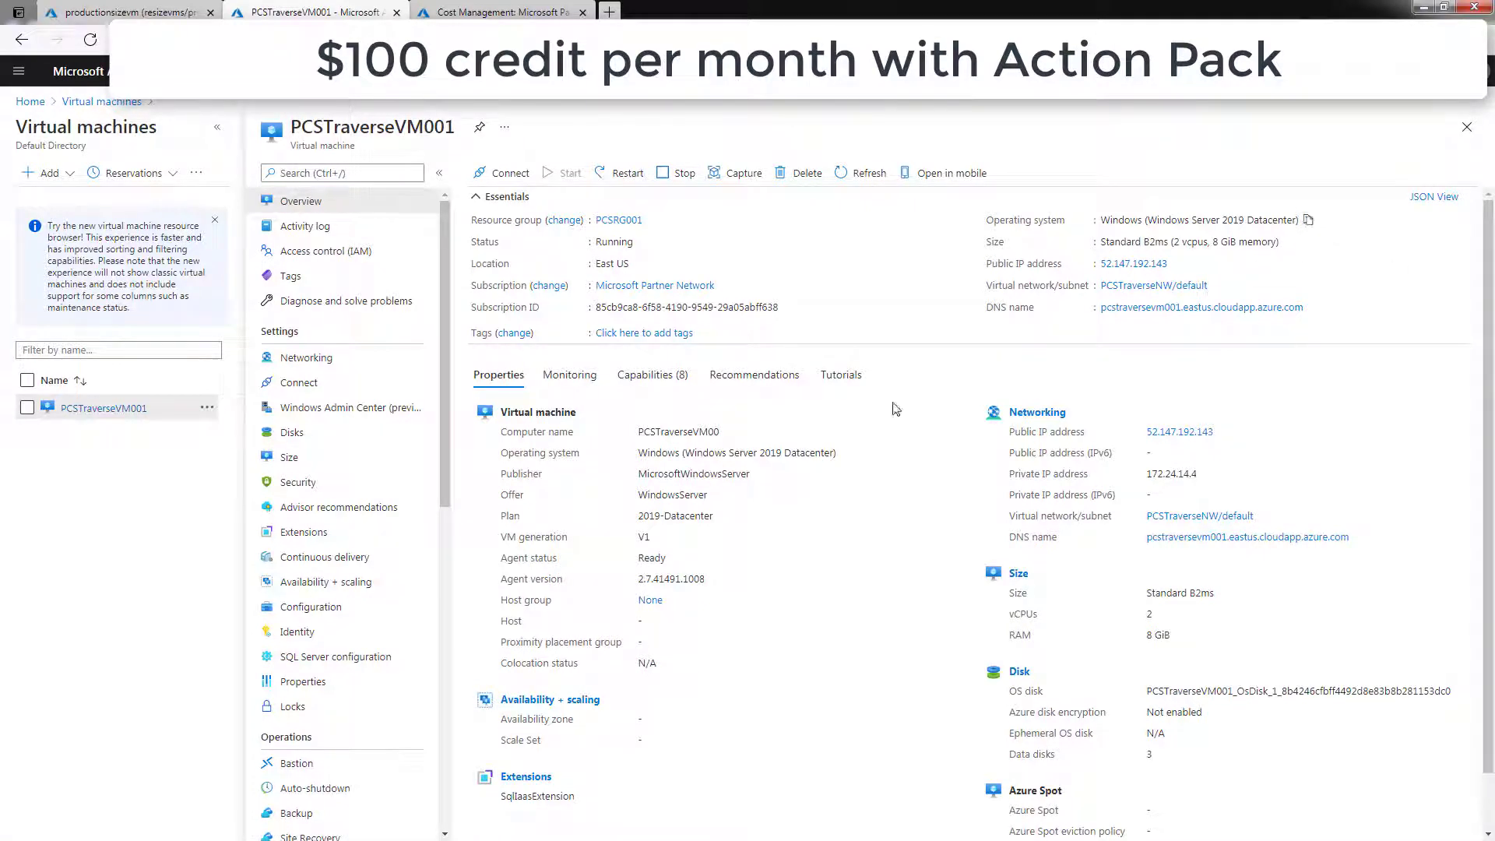
pyautogui.click(287, 460)
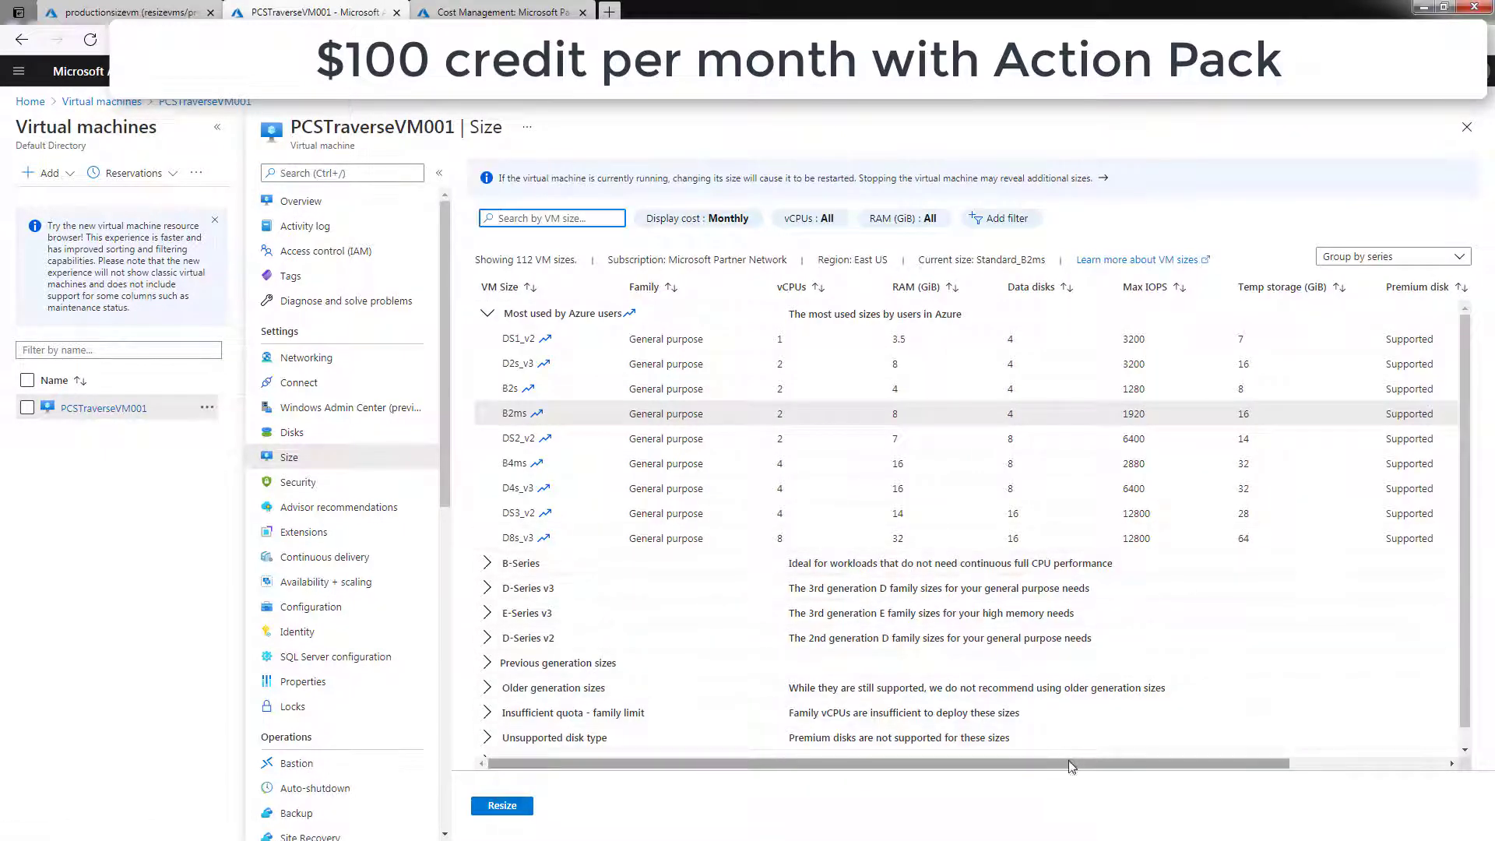
pyautogui.moveTo(1068, 760); pyautogui.dragTo(1418, 778)
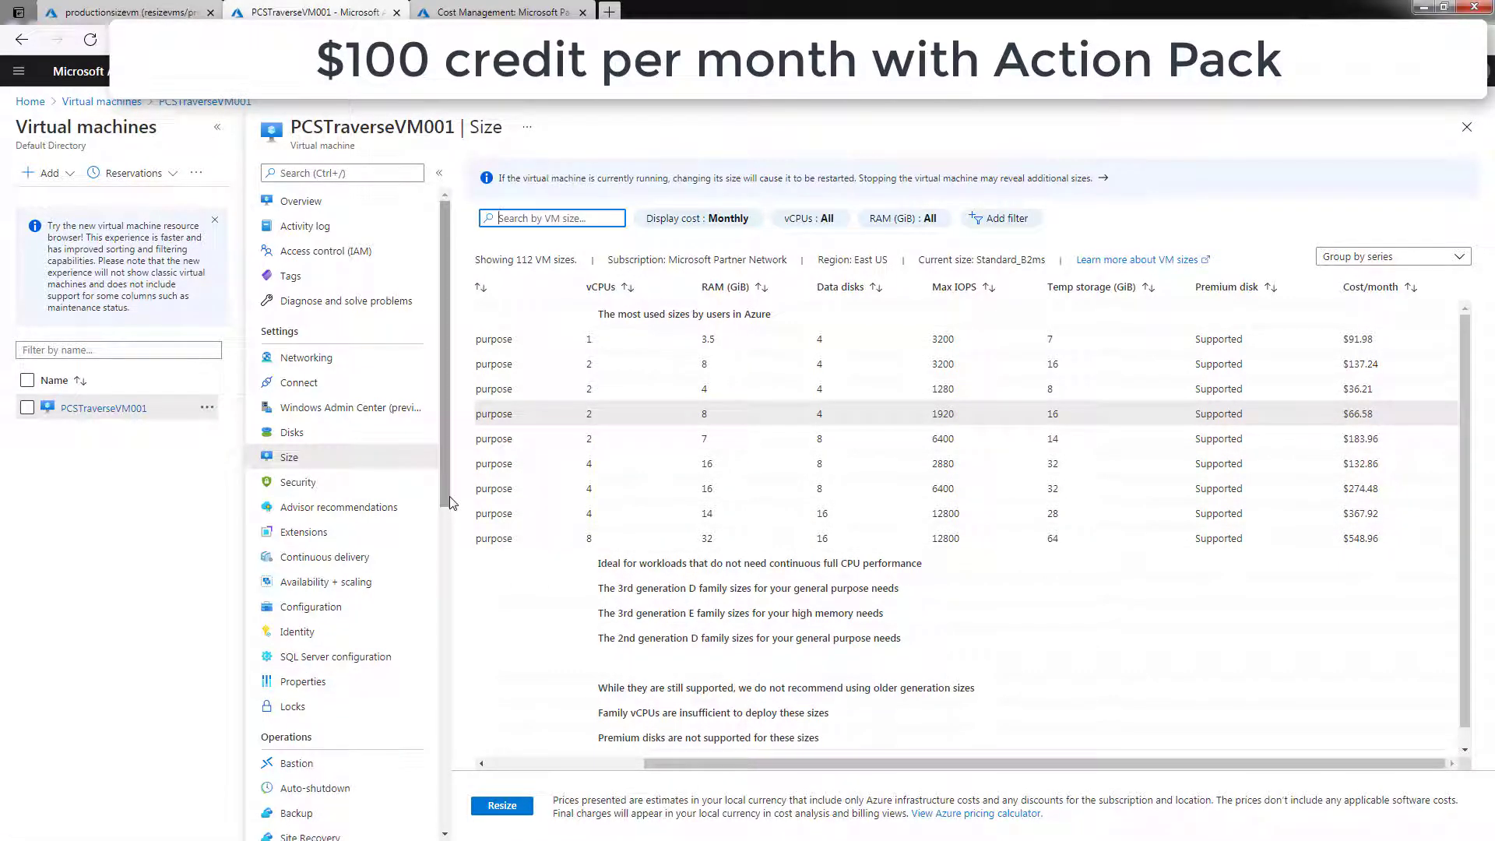
# Step: Check the auto-shutdown settings of PCSTraverseVM001 and return to the productionsizevm runbook
pyautogui.moveTo(450, 502); pyautogui.dragTo(458, 754)
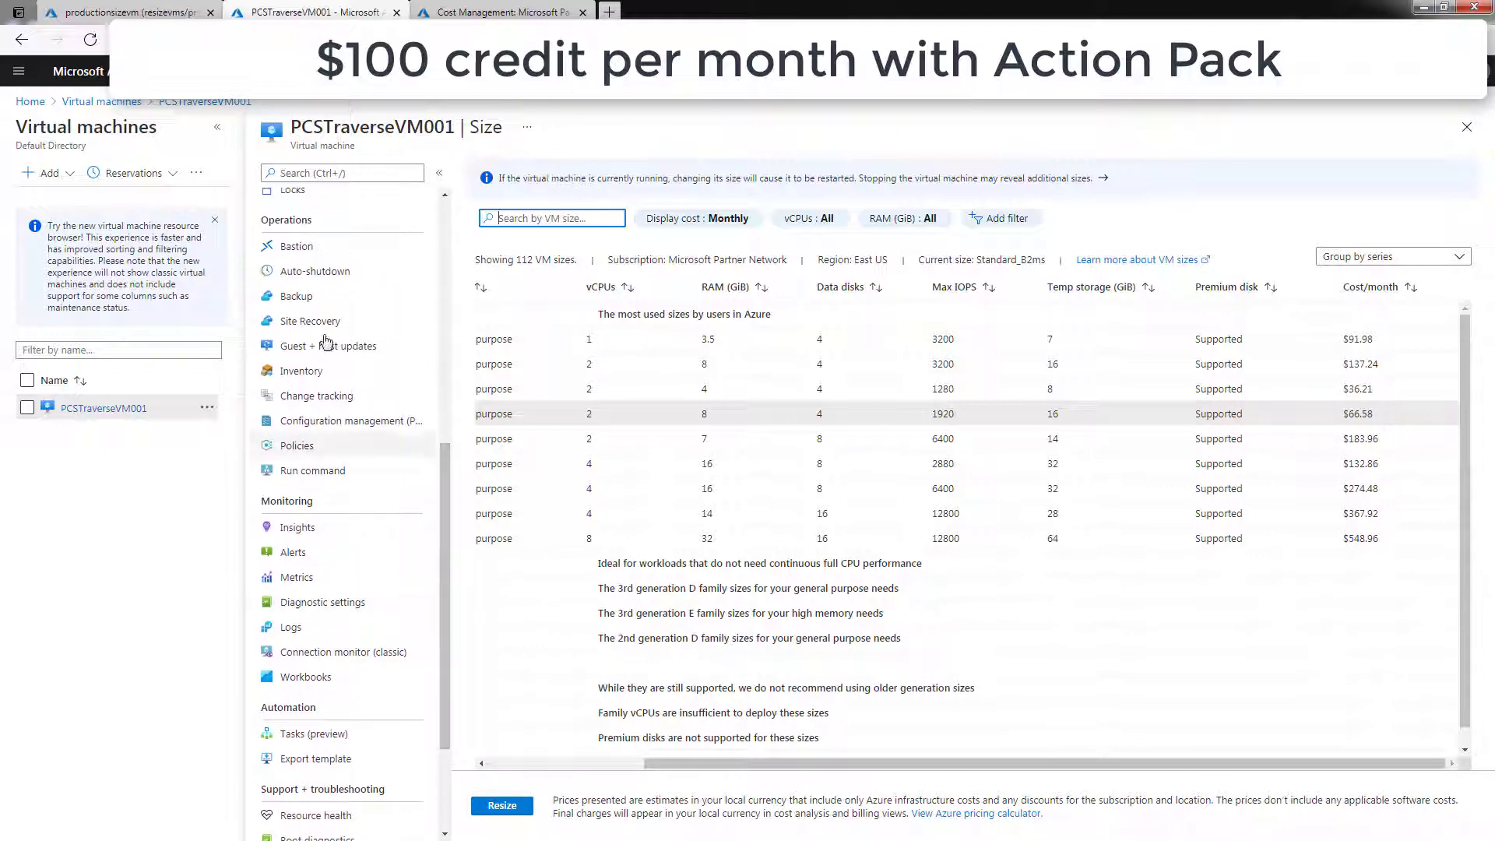
pyautogui.click(334, 272)
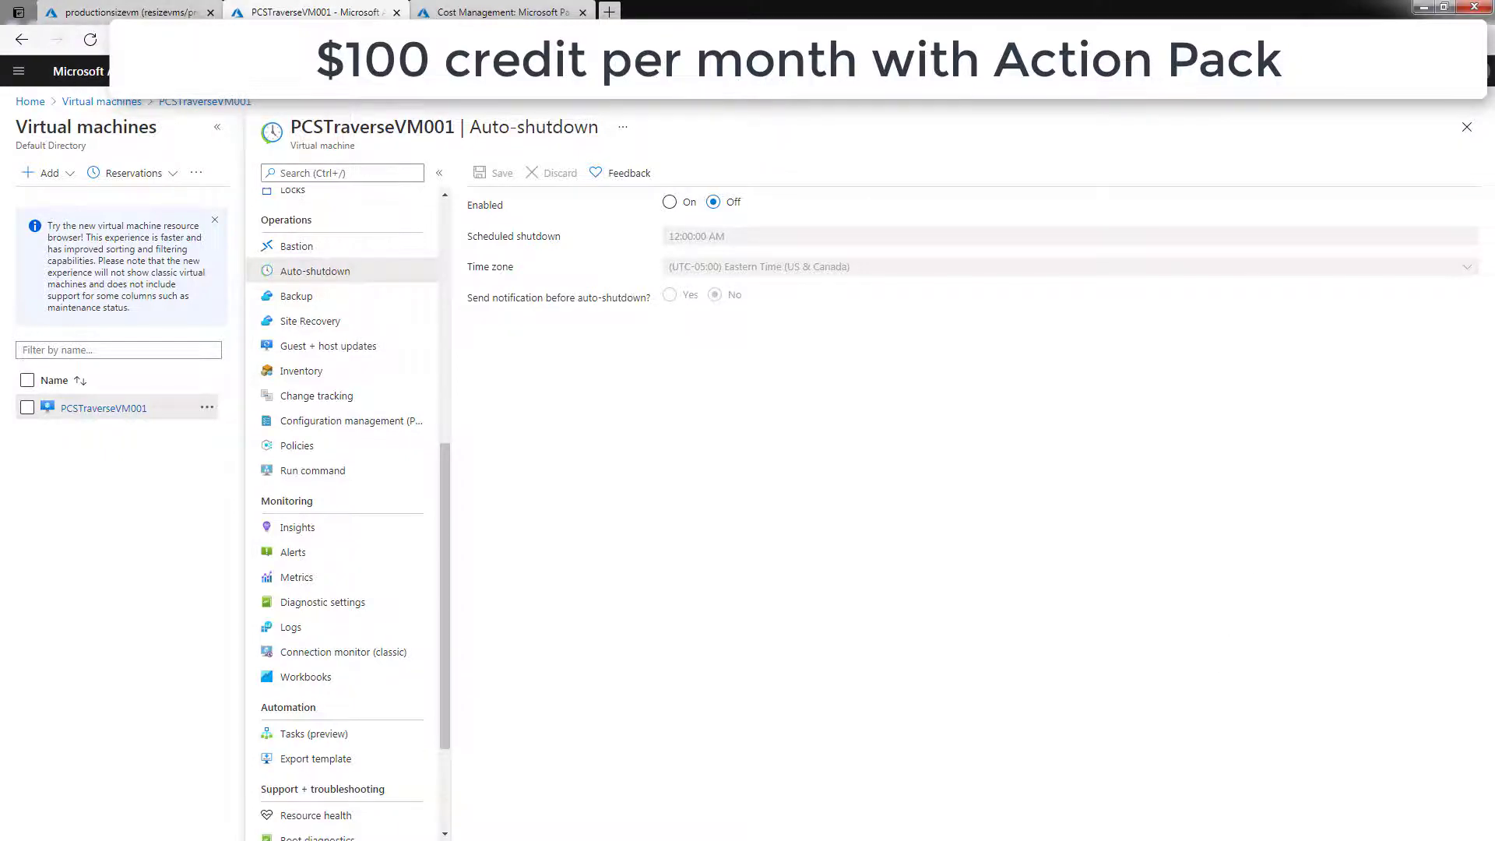
pyautogui.click(179, 10)
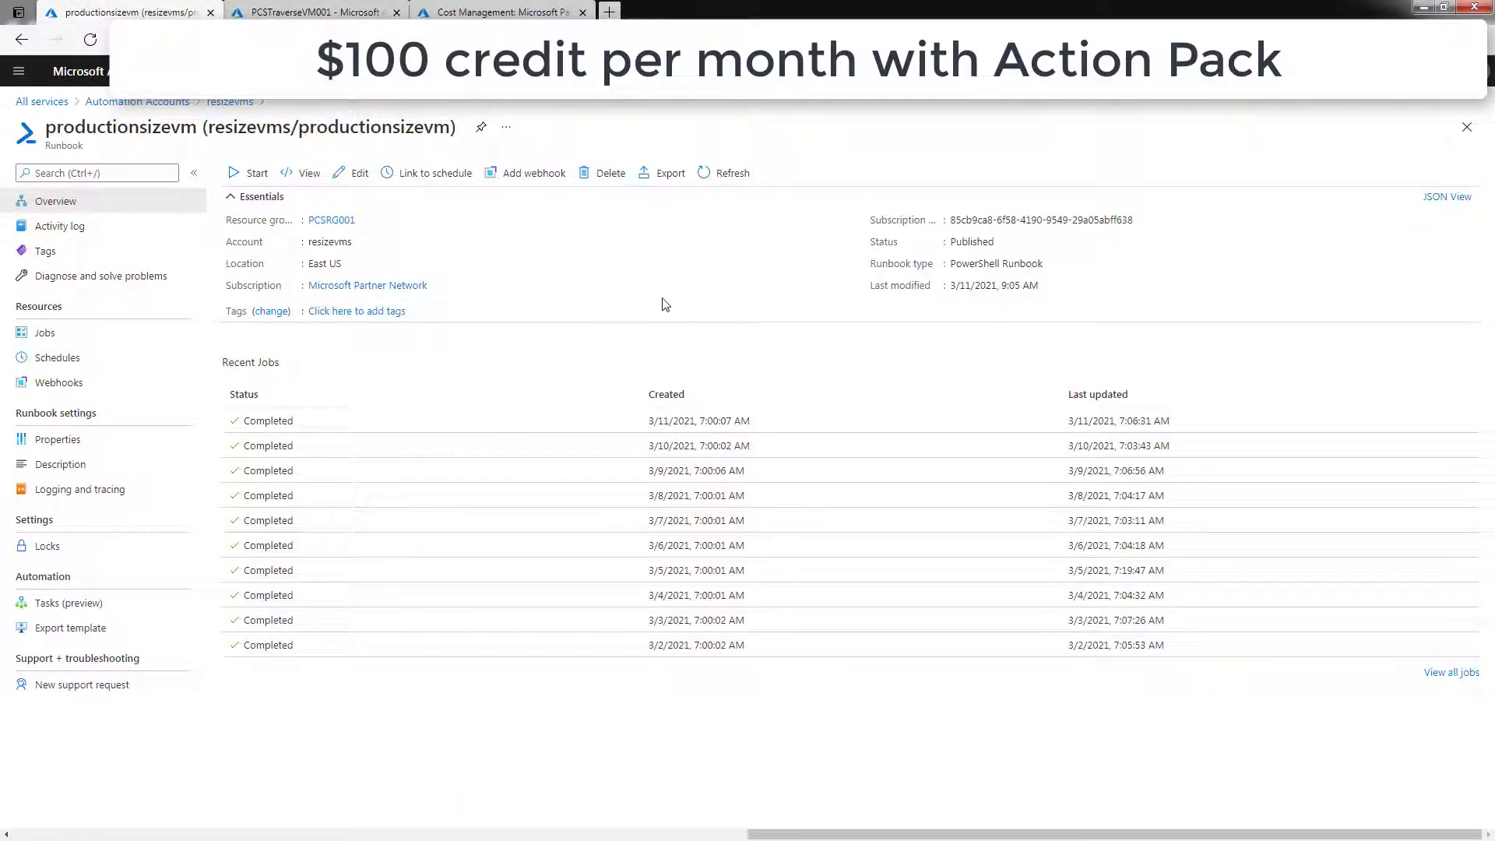